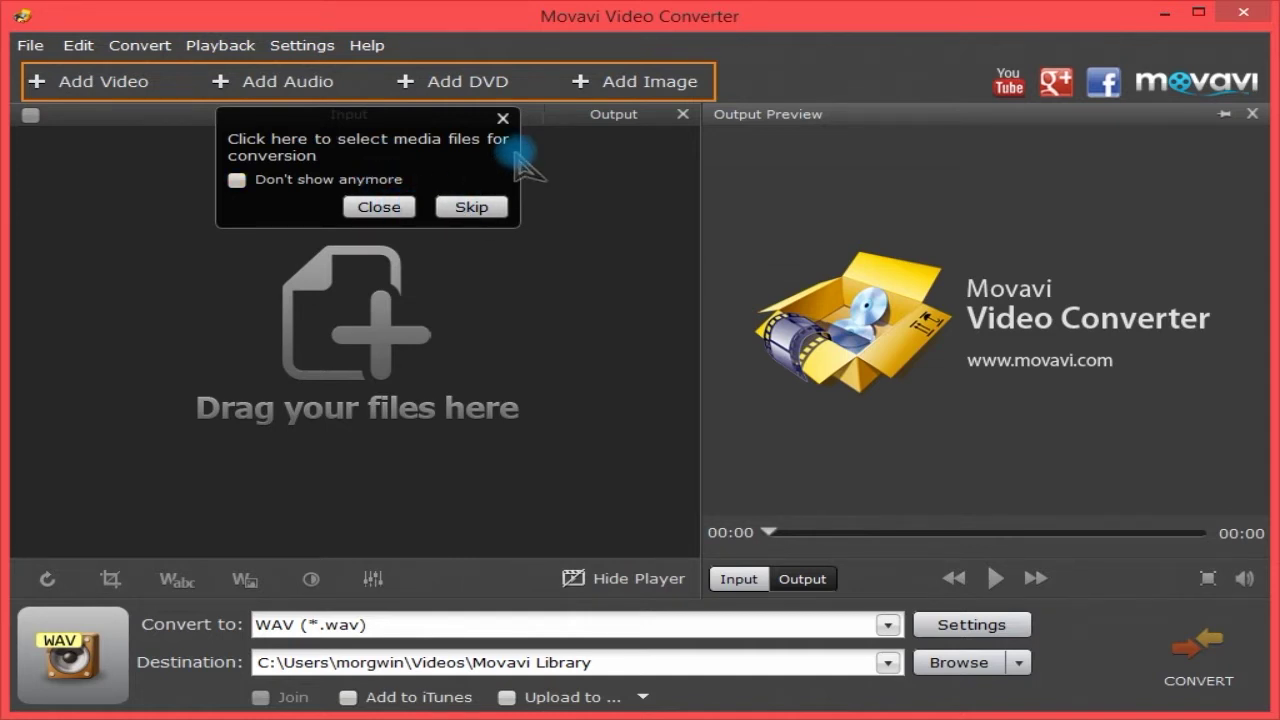
Step: Close the 'Click here to select media files' tip to clear the empty workspace
click(398, 207)
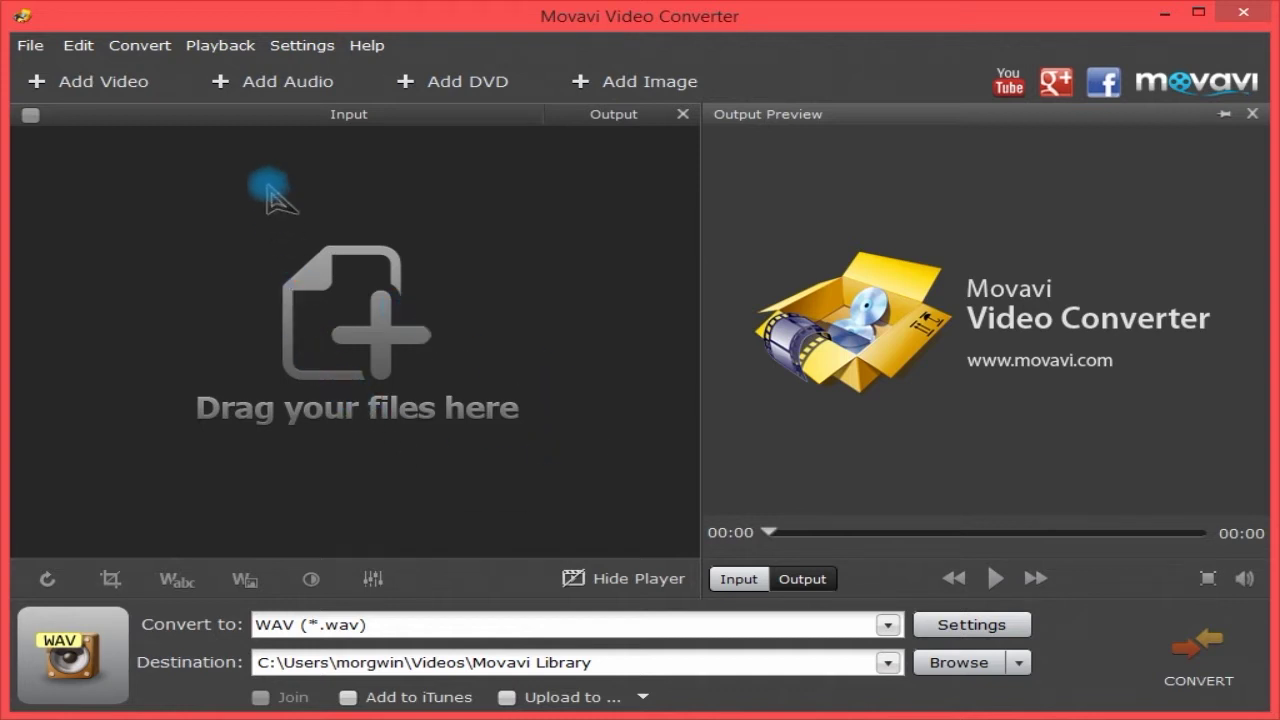
Step: Run Help > Check for Updates, confirm 15.1.0 is the latest version, and reopen Help
click(367, 46)
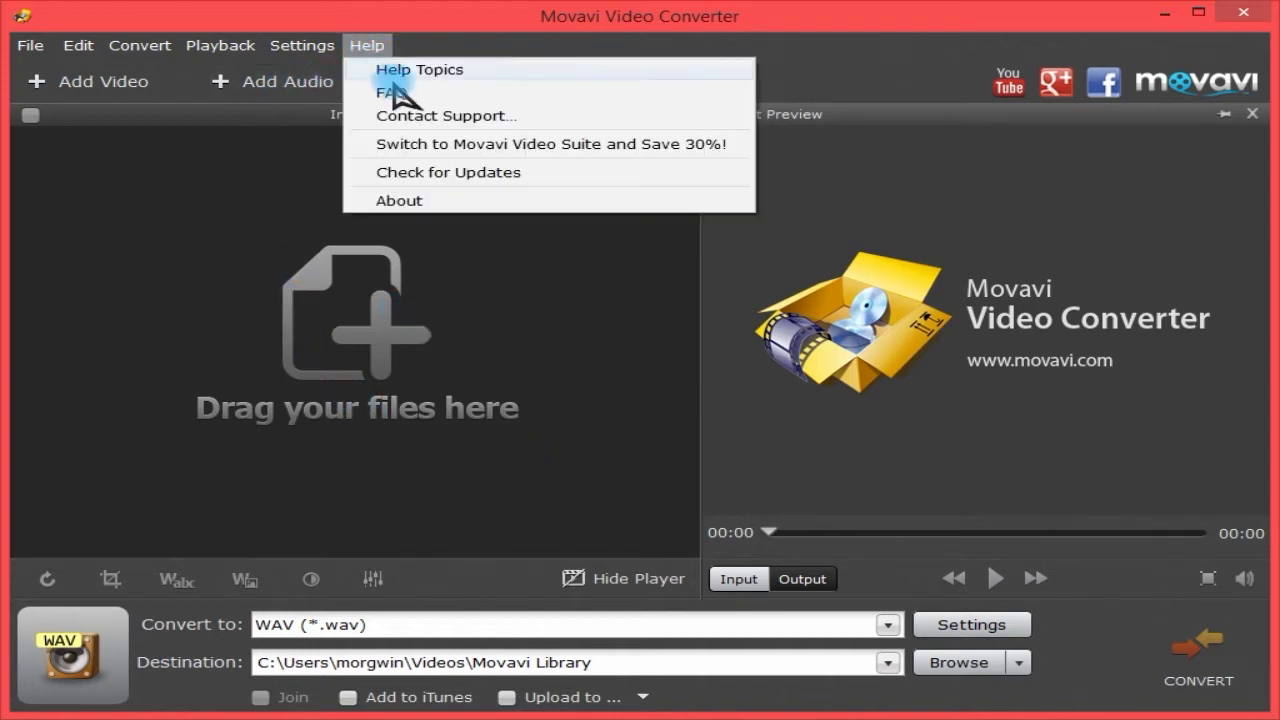
click(412, 173)
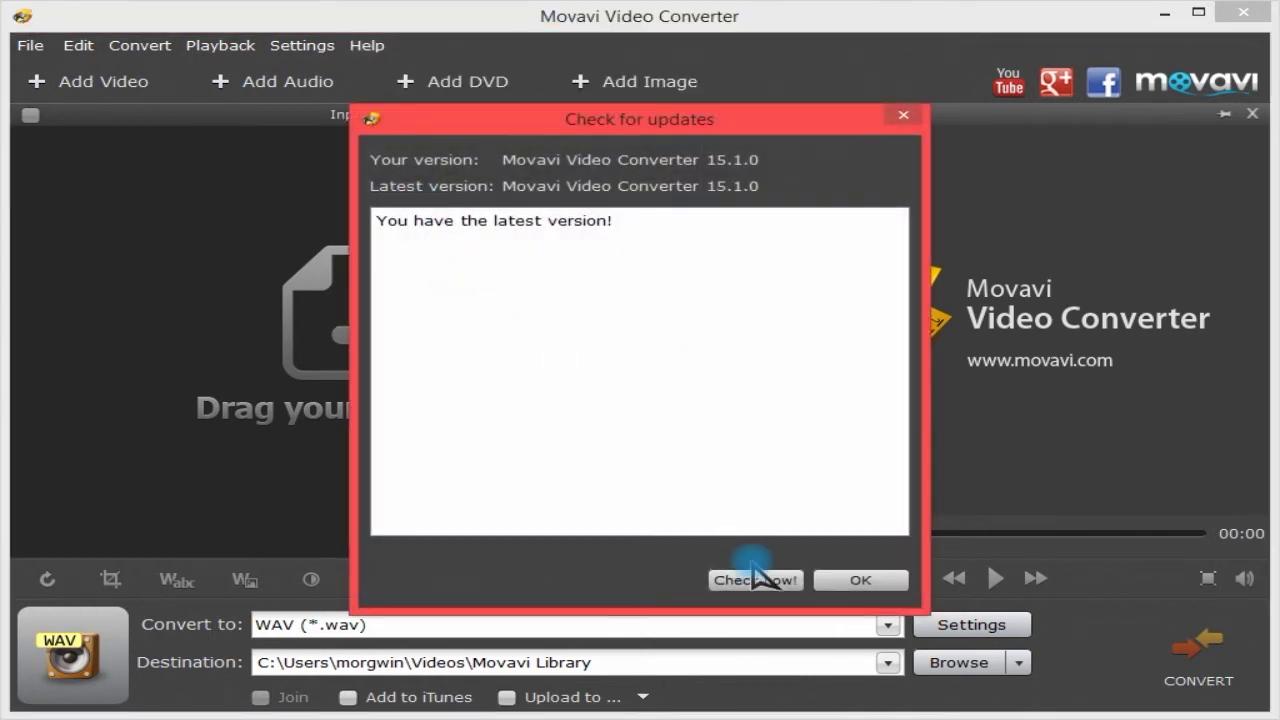
click(836, 578)
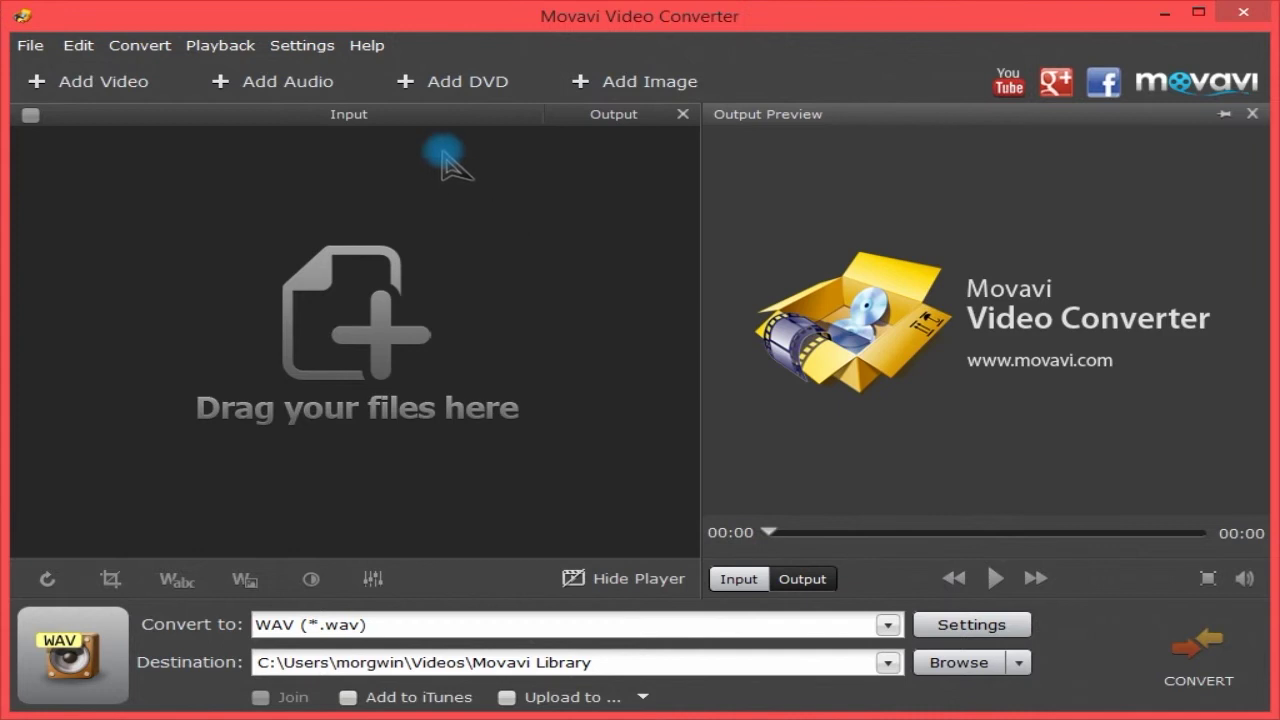
click(366, 45)
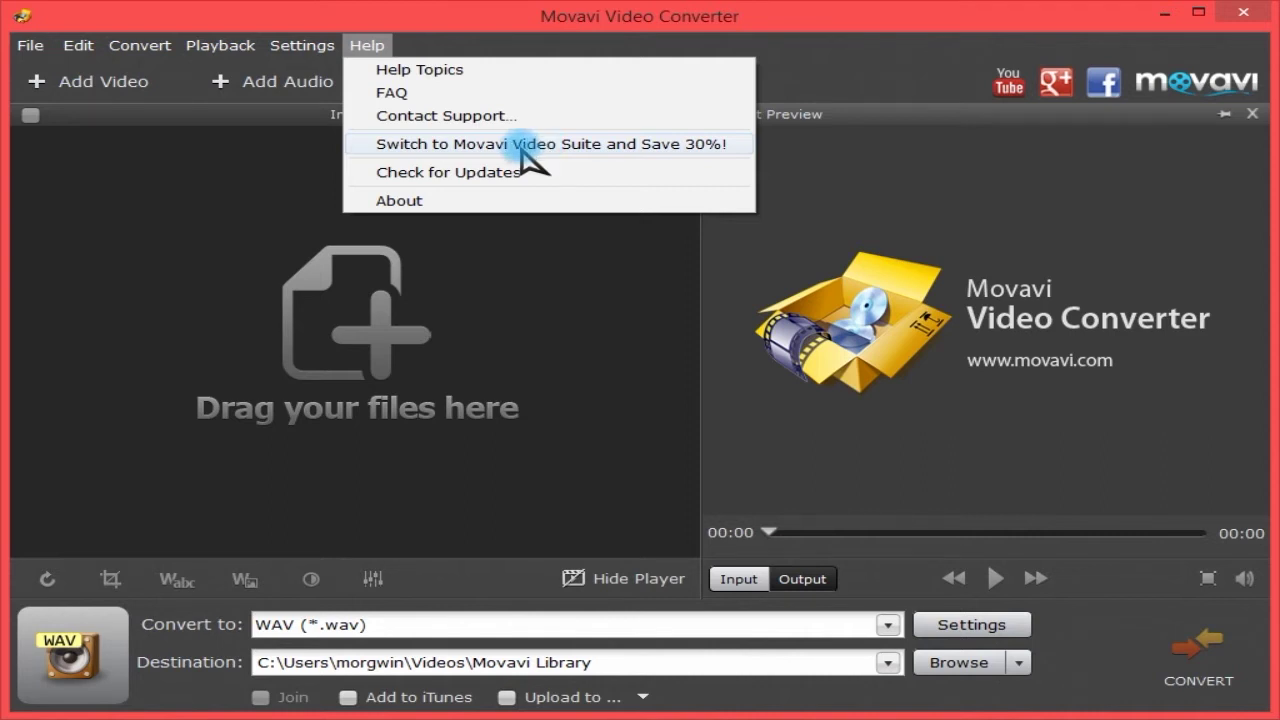
Step: Switch the interface to the Light theme
mouse_move(316, 52)
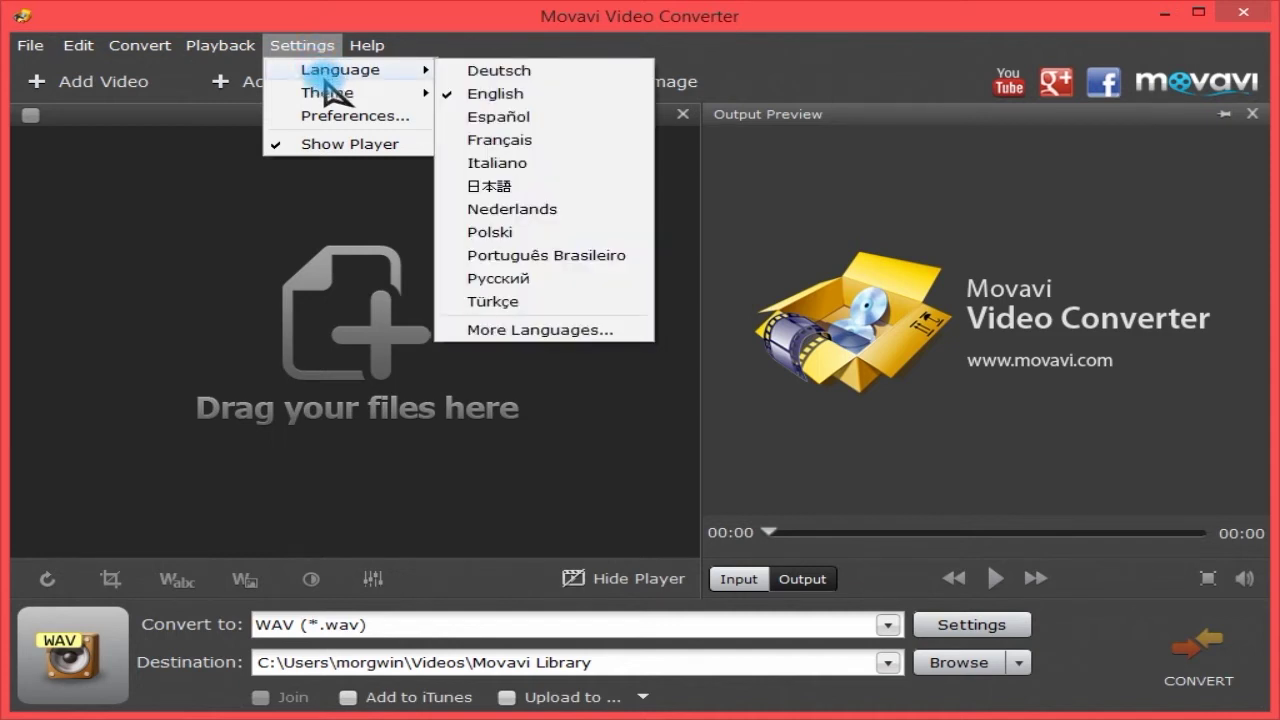
mouse_move(330, 92)
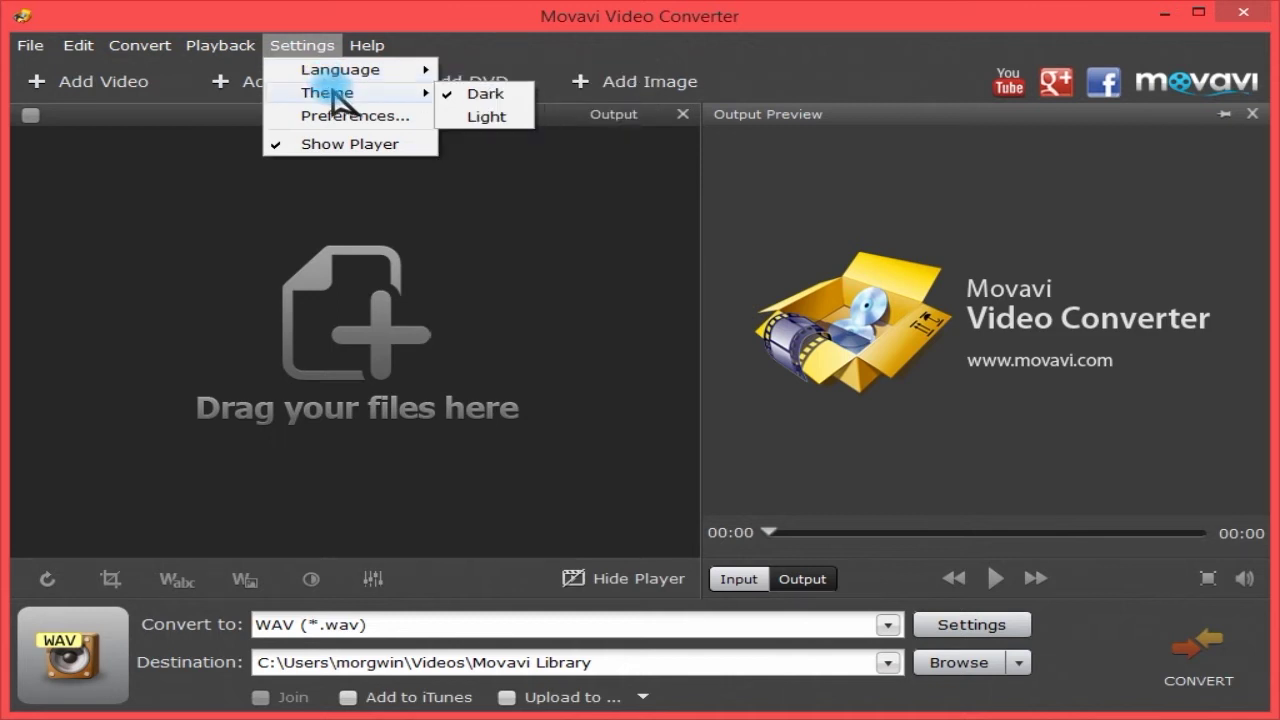
click(452, 120)
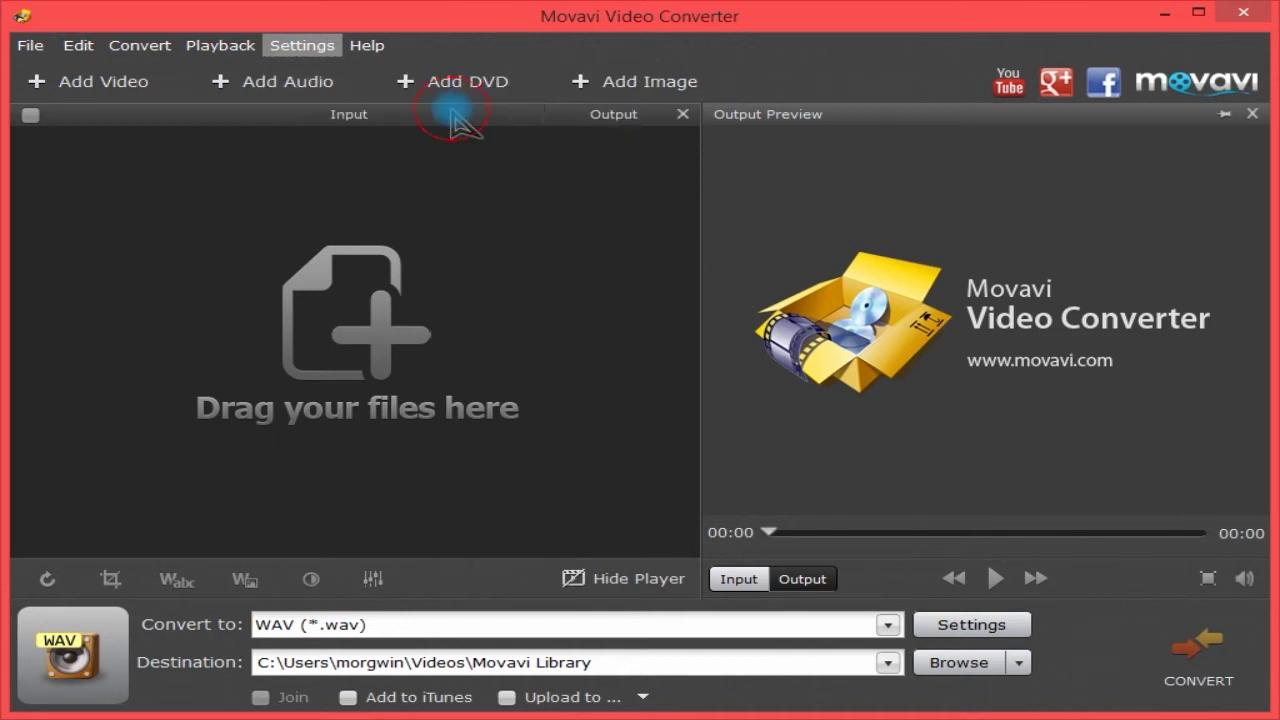
Step: Switch the interface back to the Dark theme
click(310, 48)
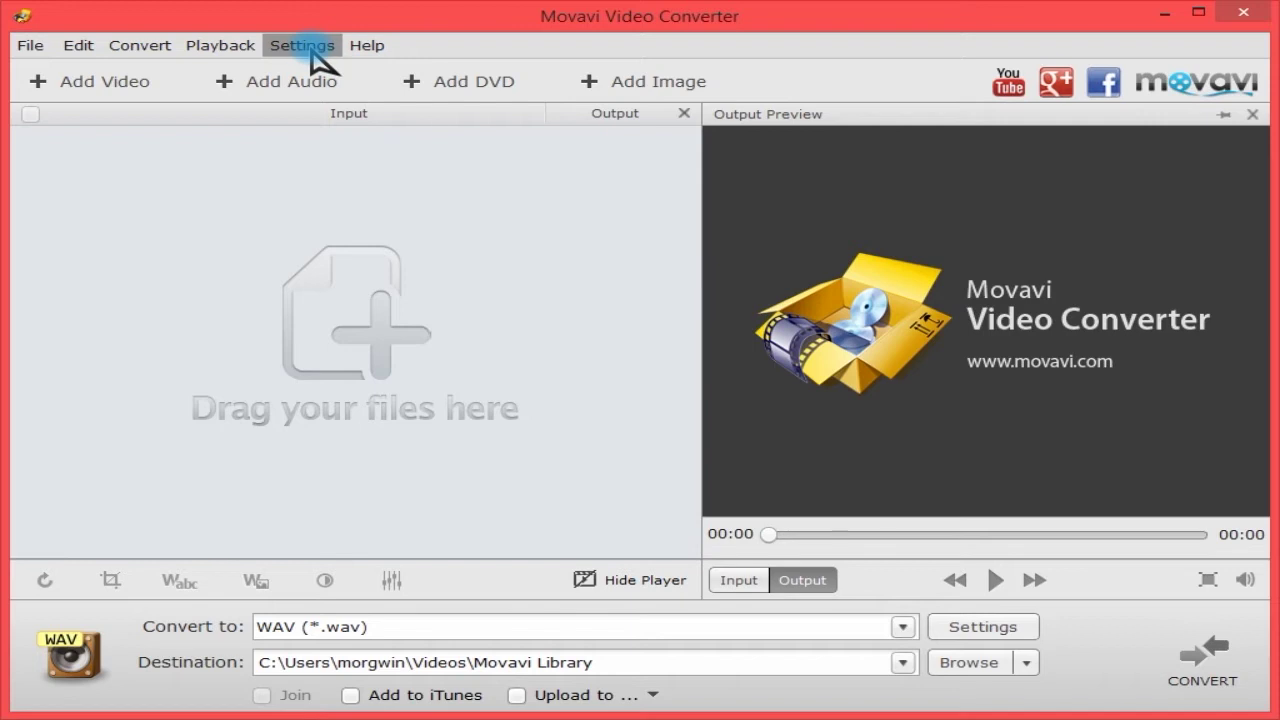
click(449, 97)
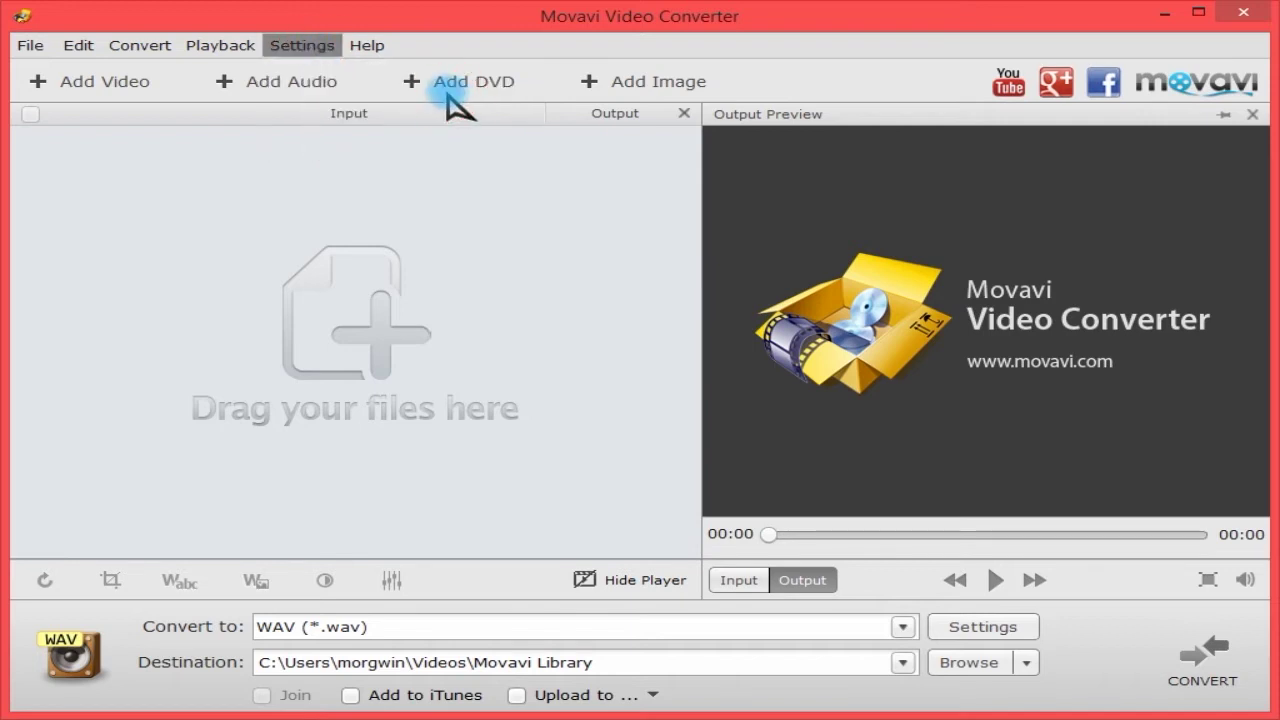
click(302, 45)
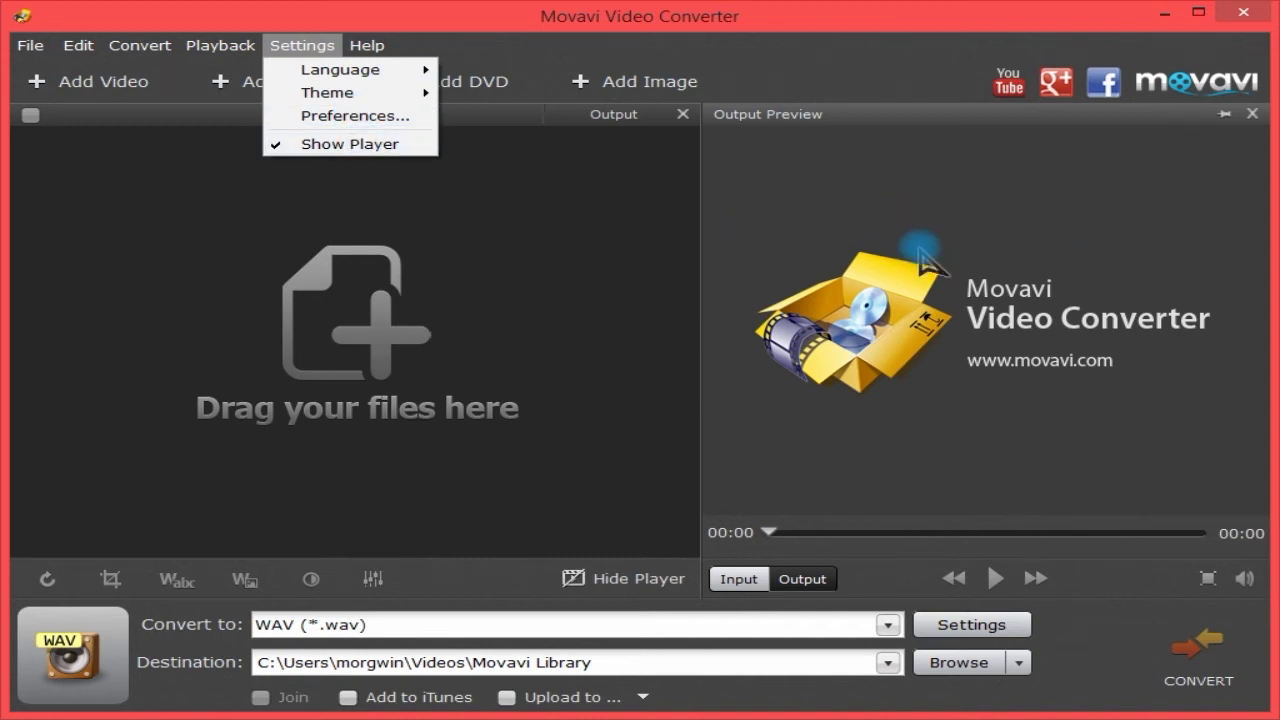
Step: Open Settings > Preferences, showing the General tab with English language
click(368, 116)
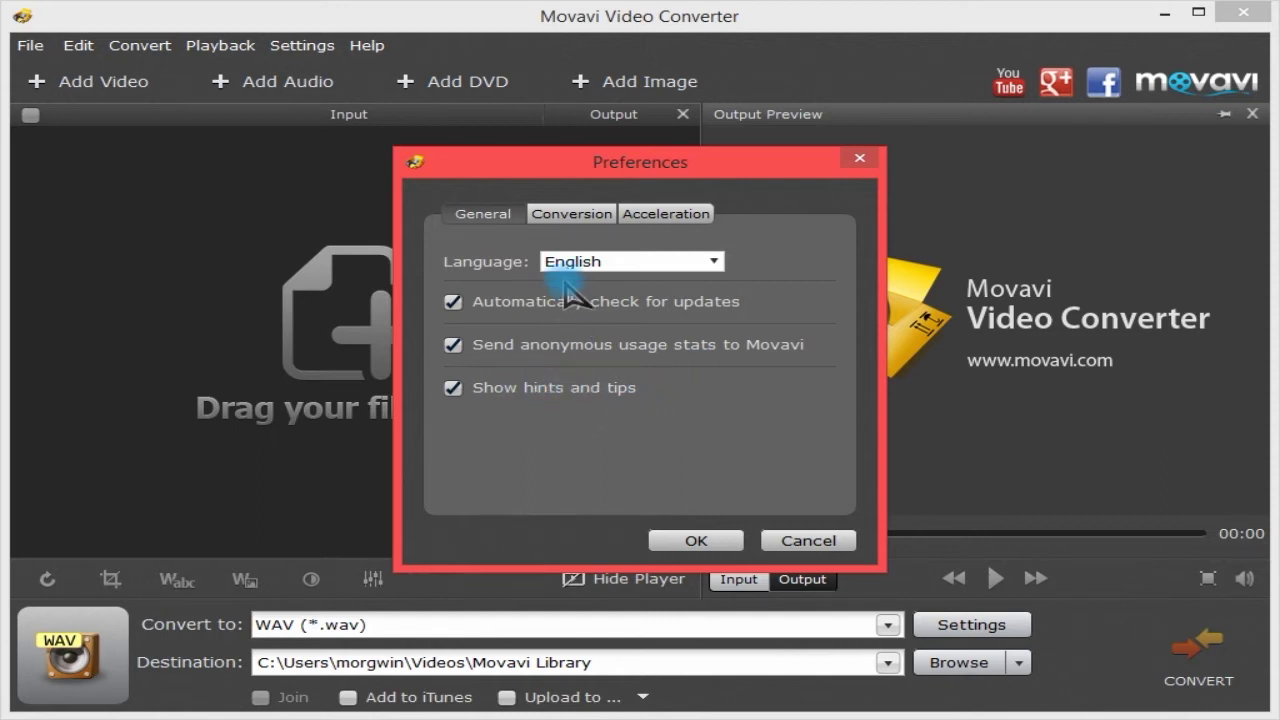
Step: Show the Conversion preferences: automatic renaming, opening the output folder, notification sound
click(559, 218)
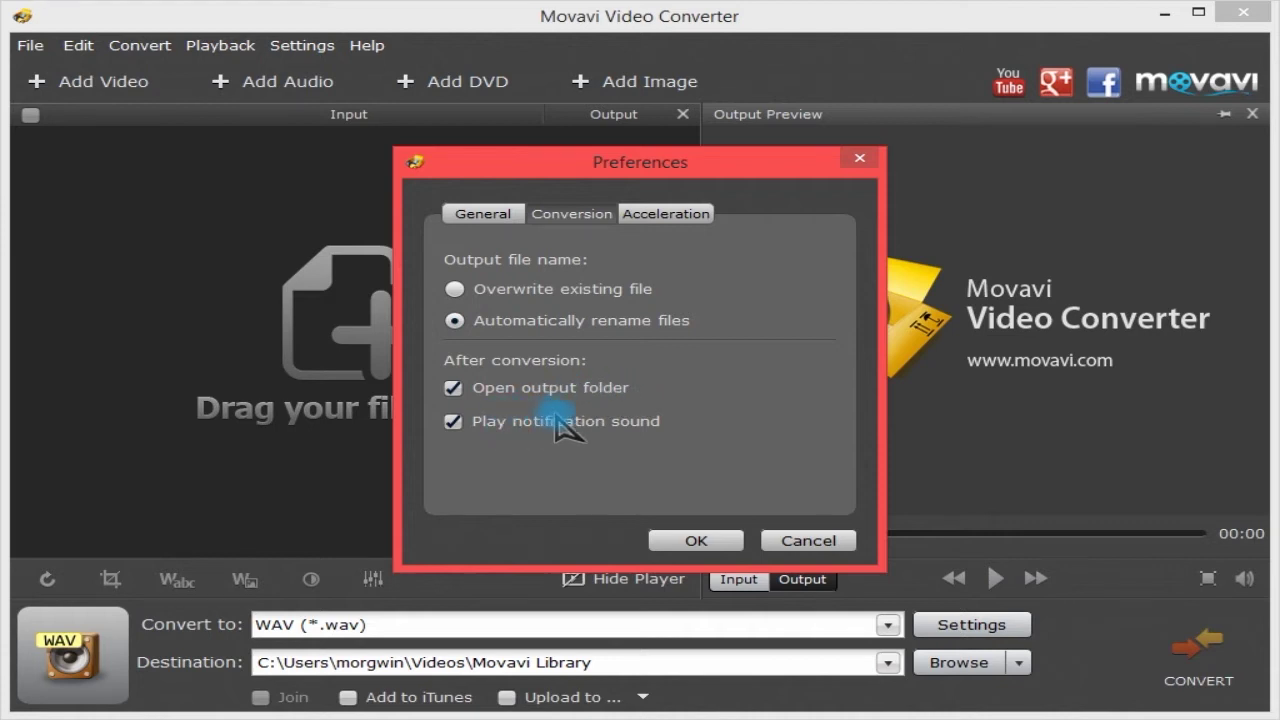
Step: On the Acceleration tab, keep 'Enable SuperSpeed conversion' checked and confirm Preferences with OK
click(663, 214)
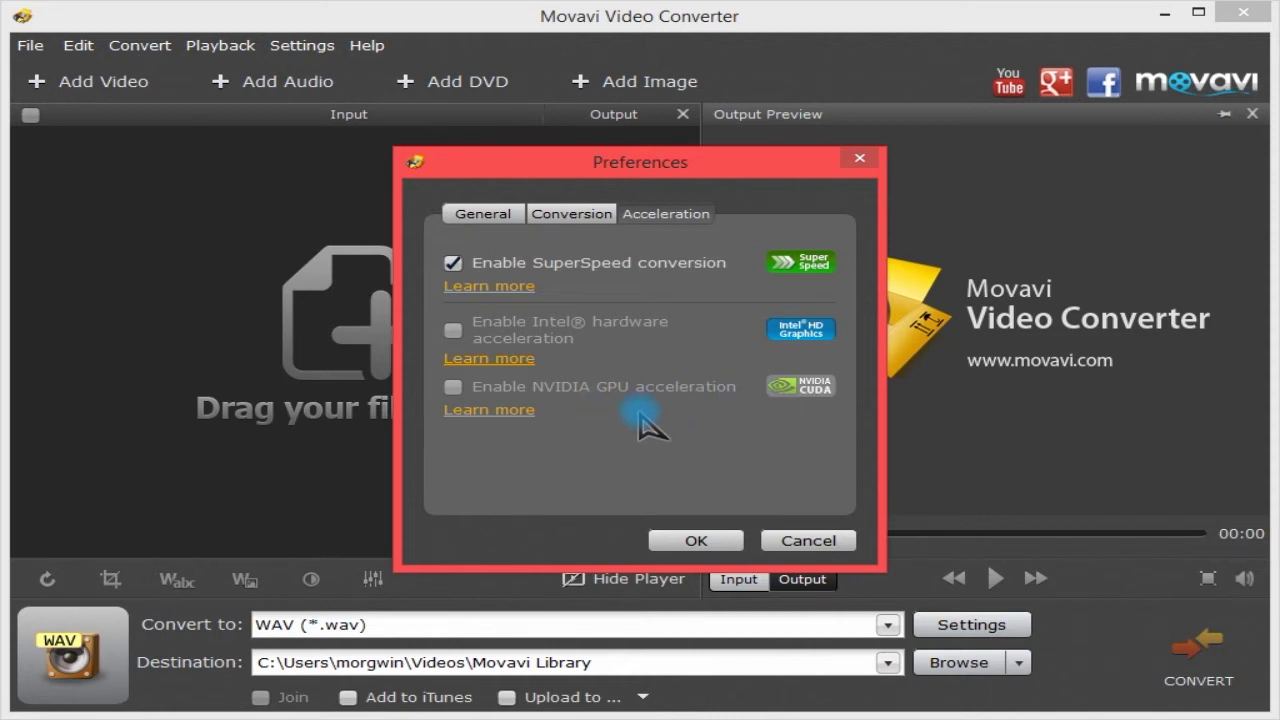
click(668, 540)
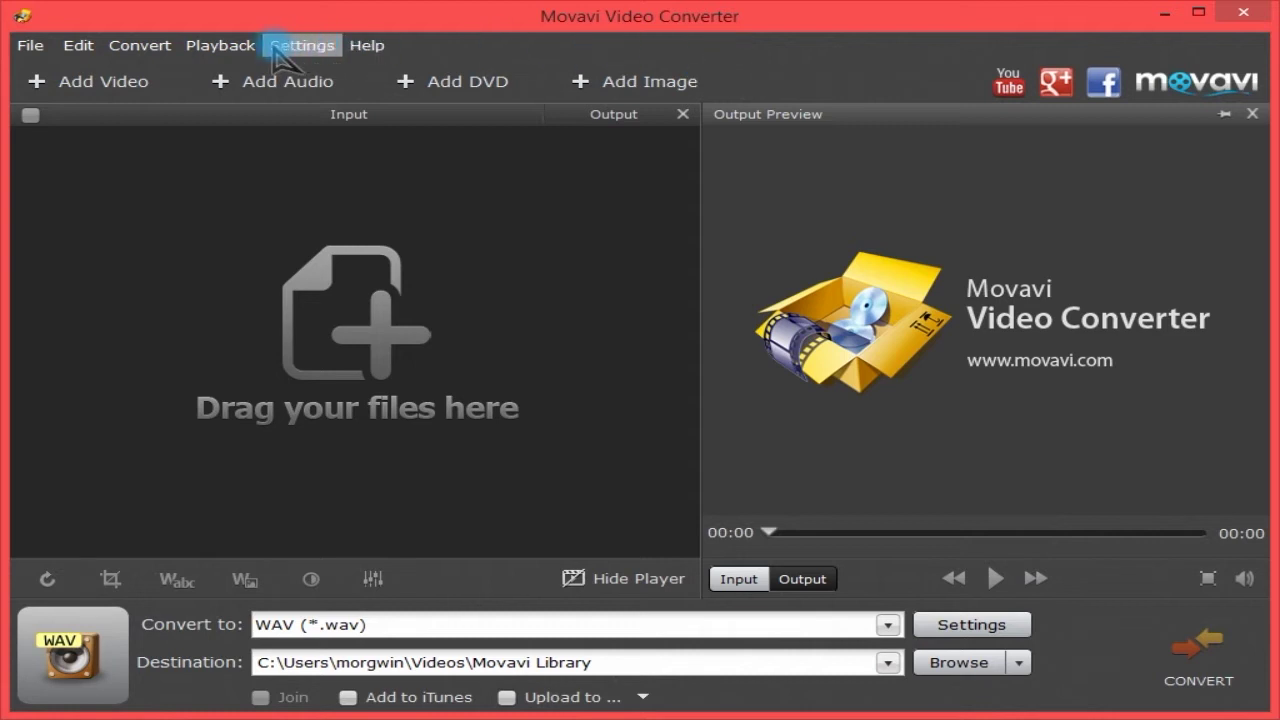
click(243, 55)
click(245, 70)
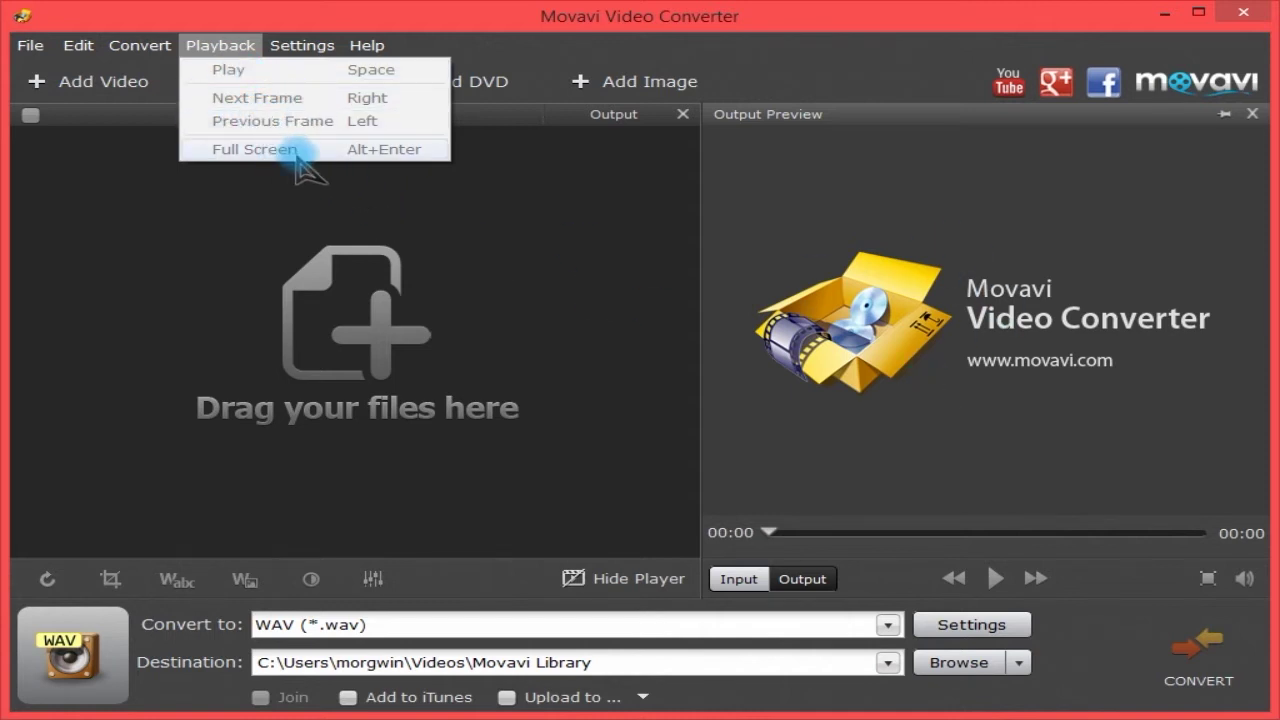
mouse_move(140, 45)
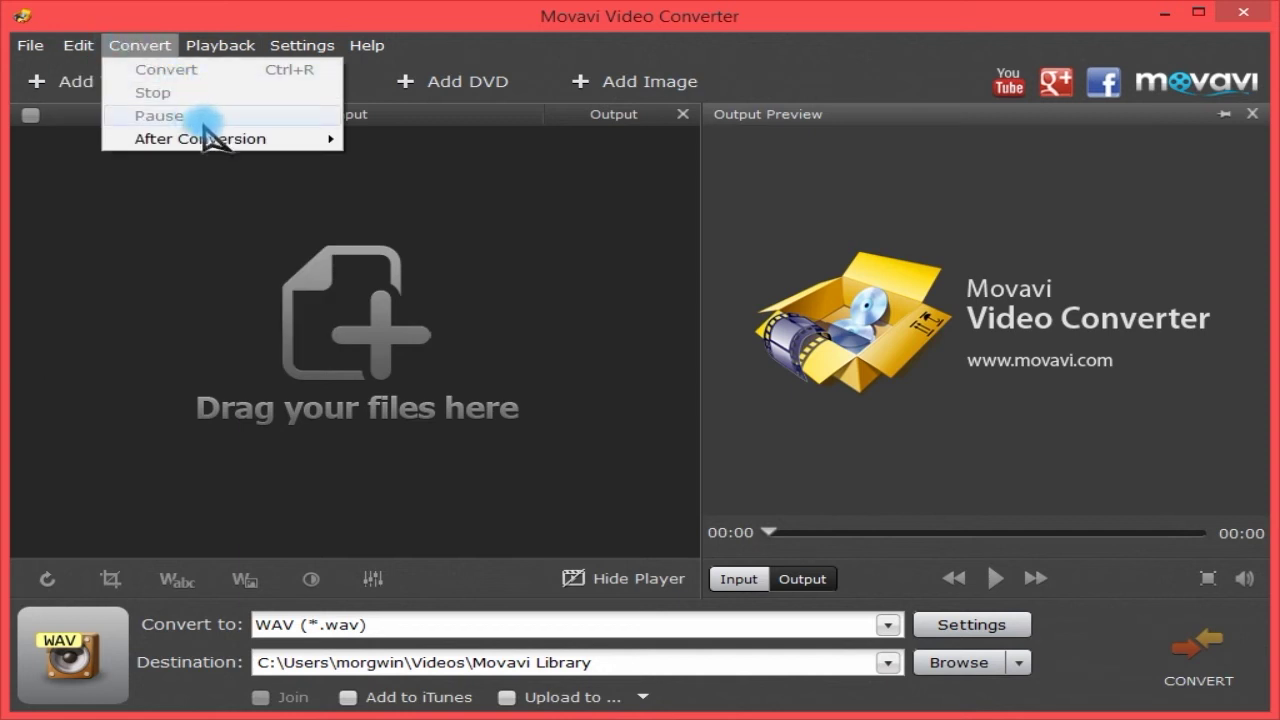
mouse_move(220, 140)
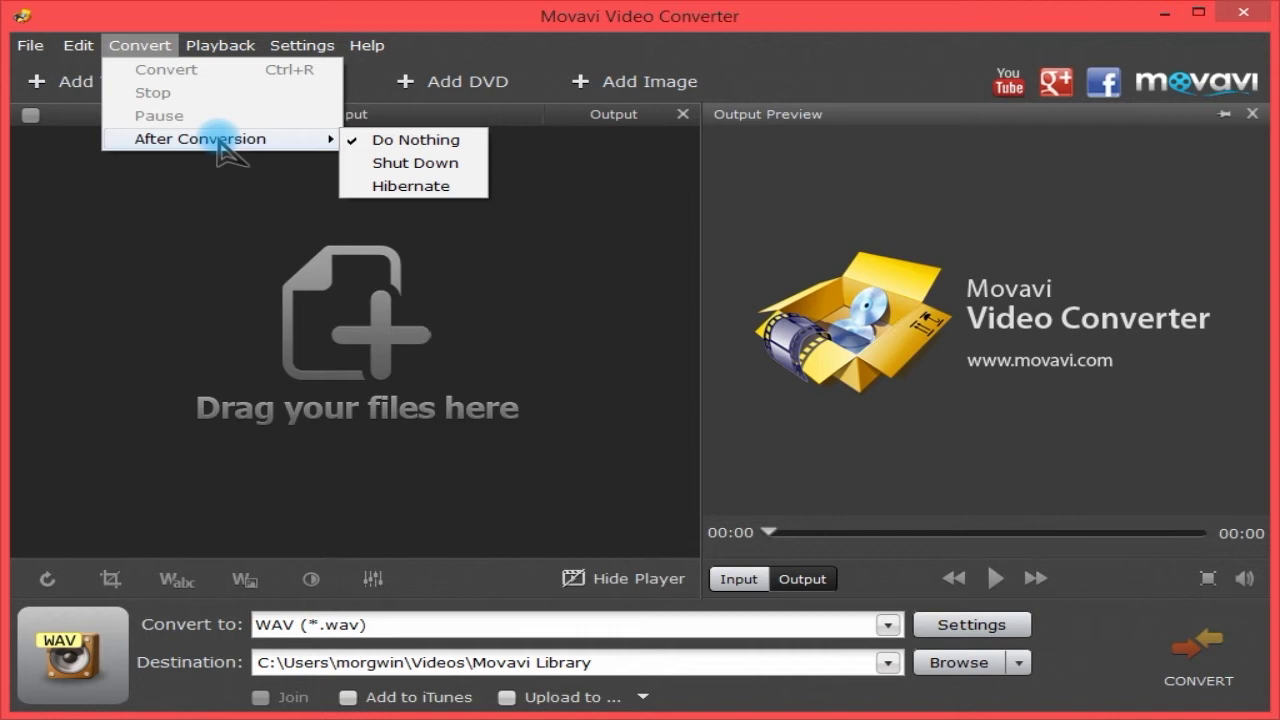
mouse_move(80, 44)
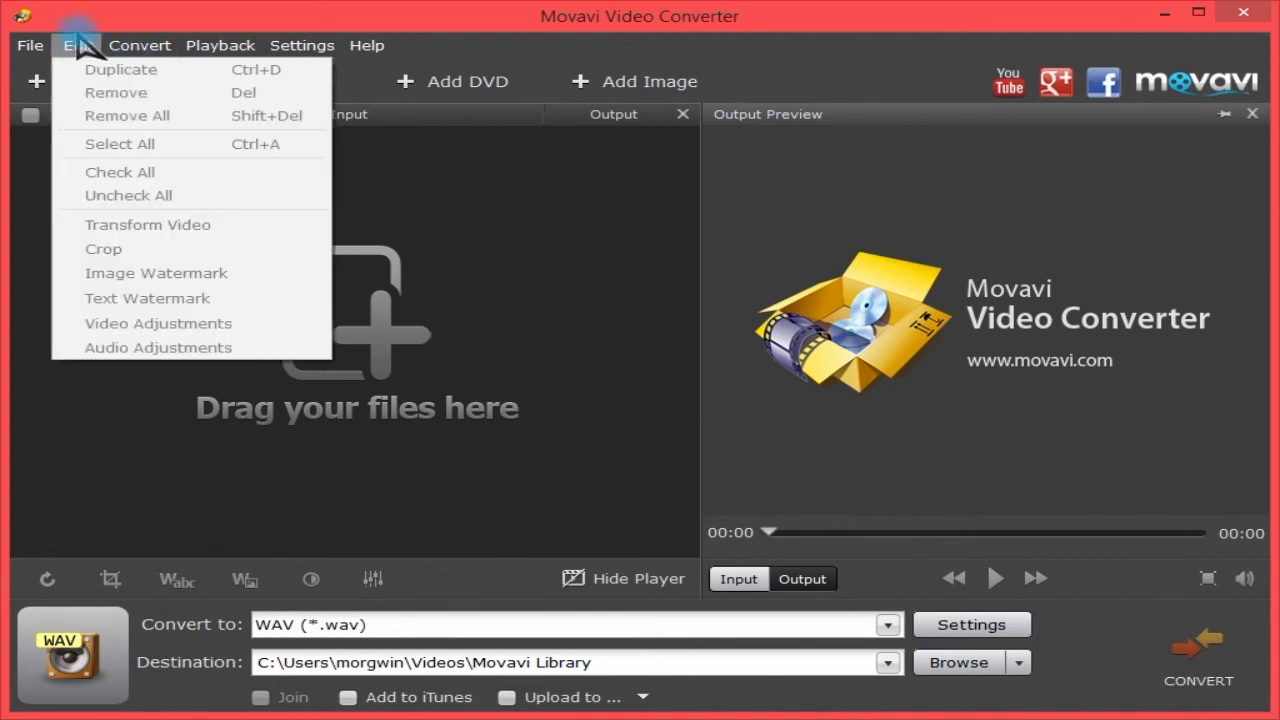
mouse_move(31, 44)
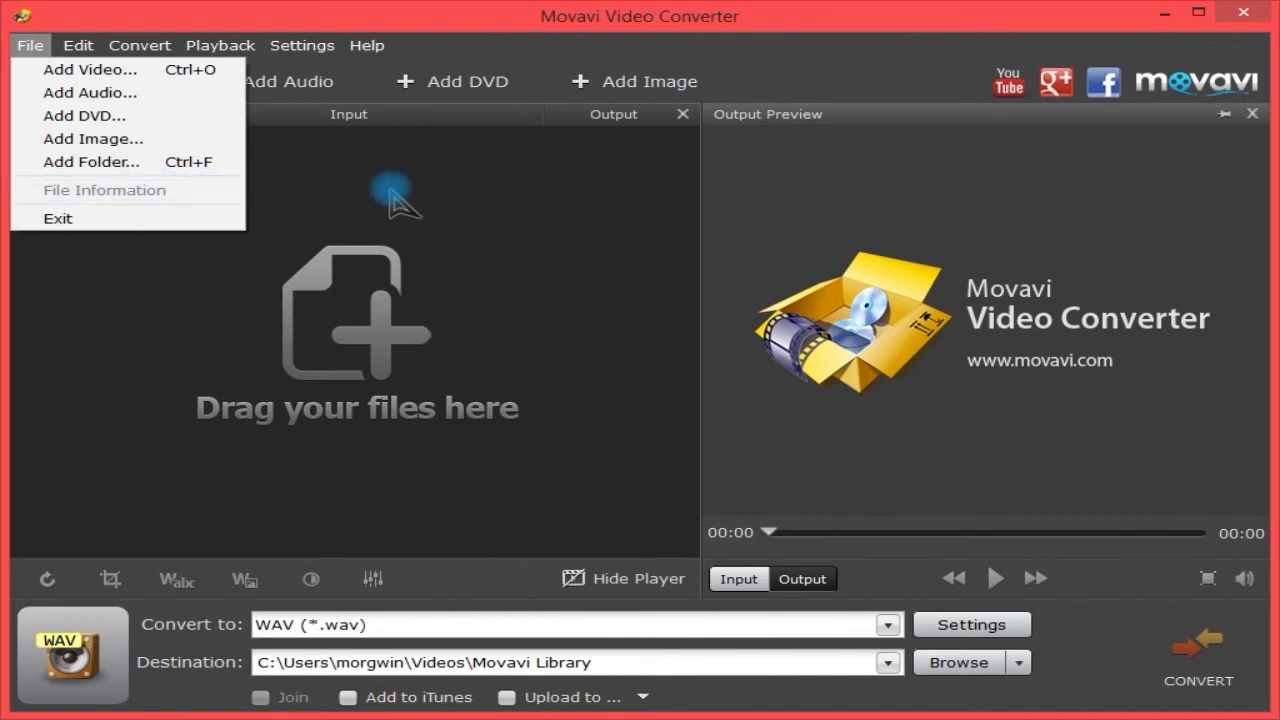
click(509, 528)
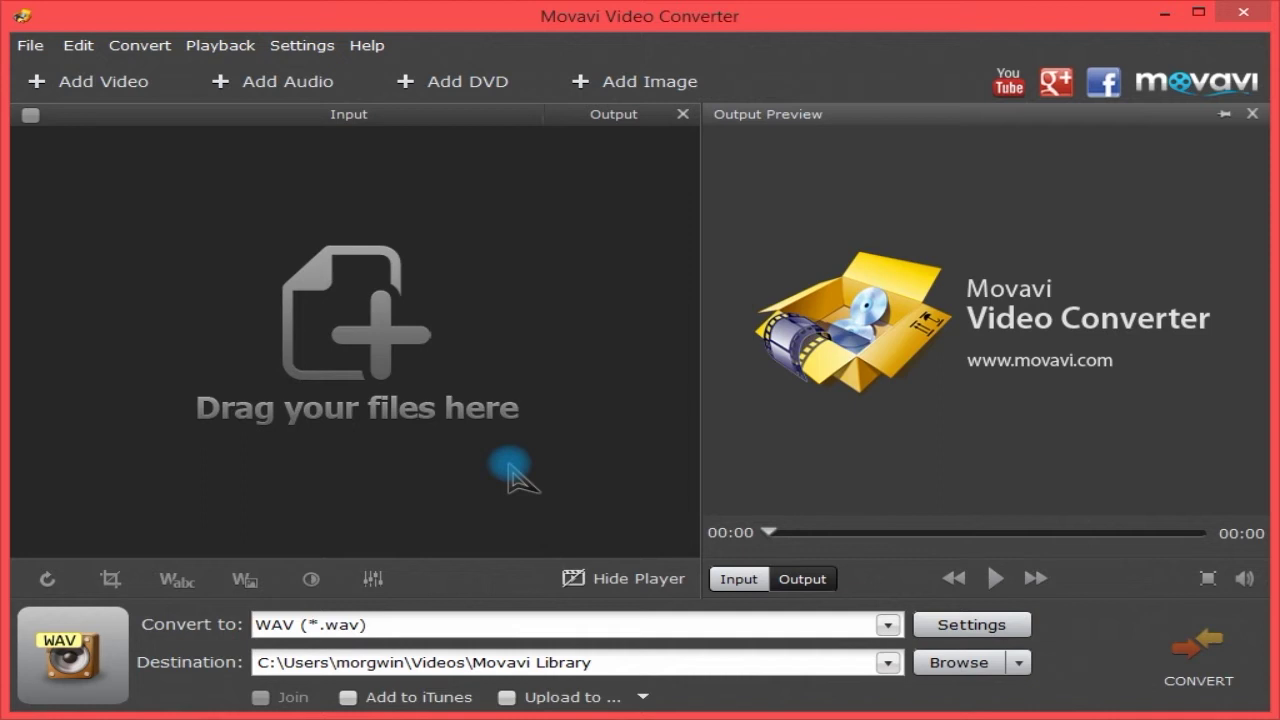
Step: Open the Convert to format list and scroll through the video and audio format categories
click(815, 624)
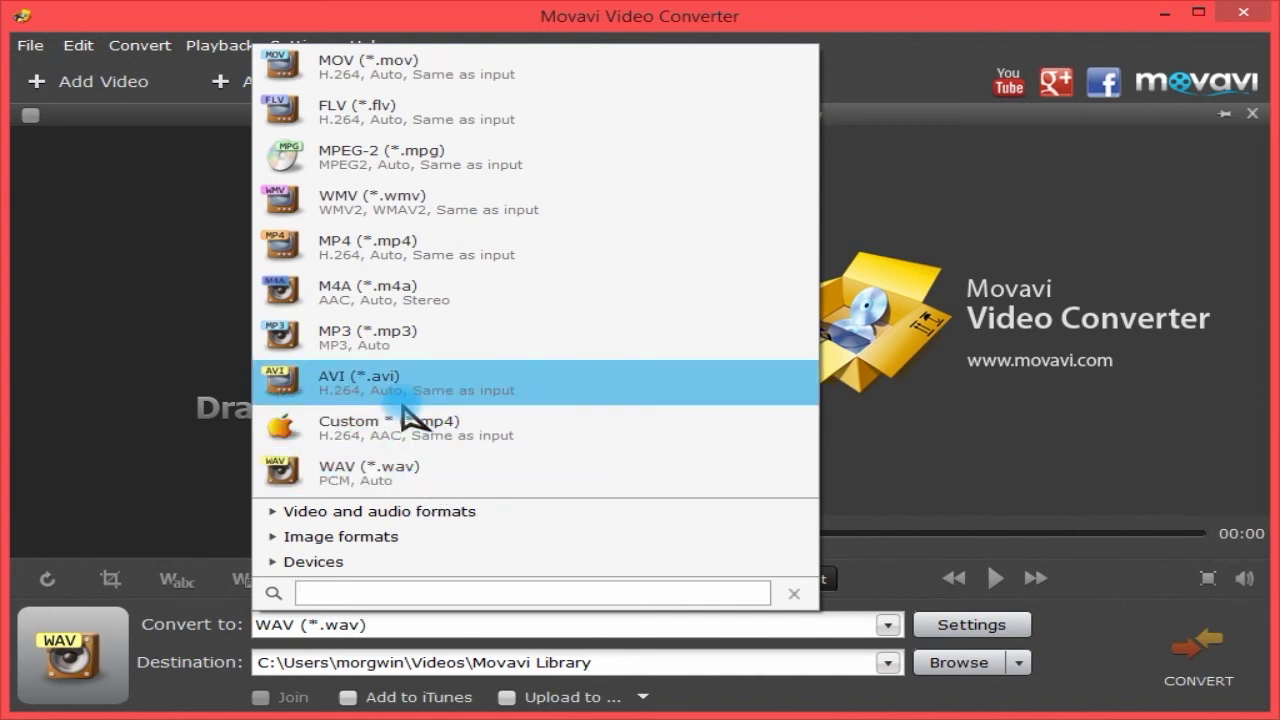
click(343, 512)
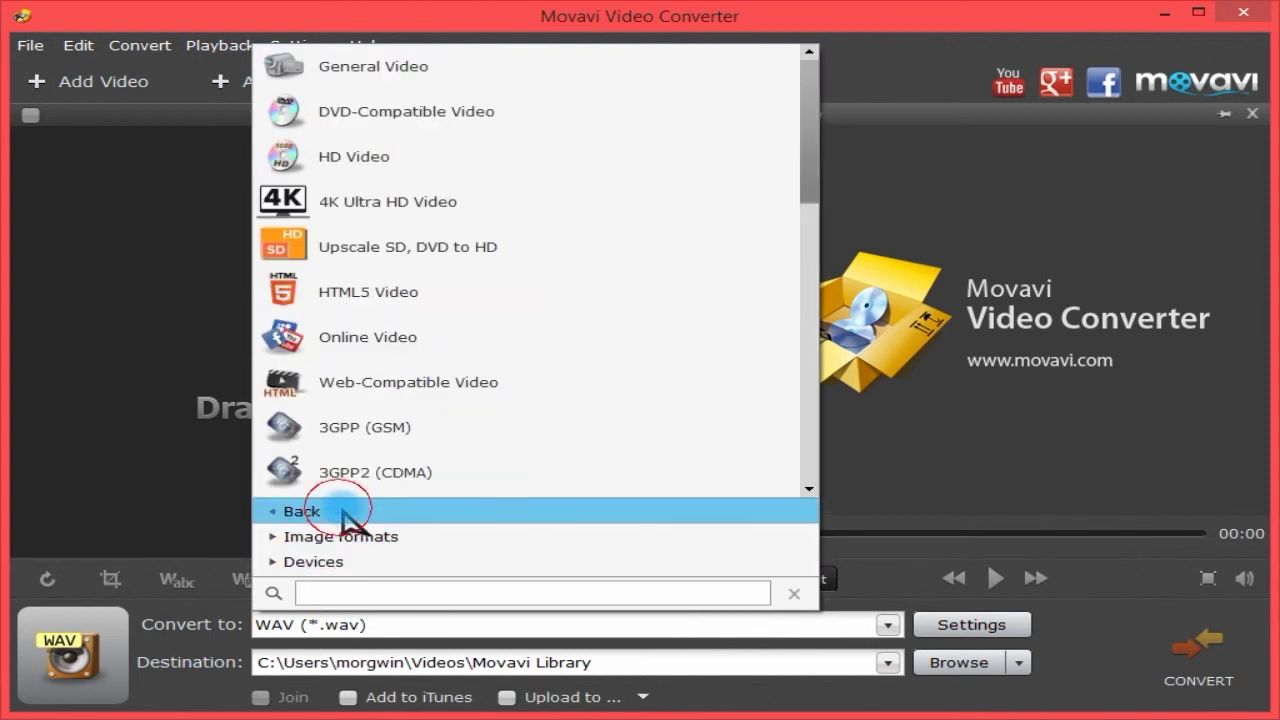
scroll(484, 250, down, 3)
scroll(482, 252, up, 3)
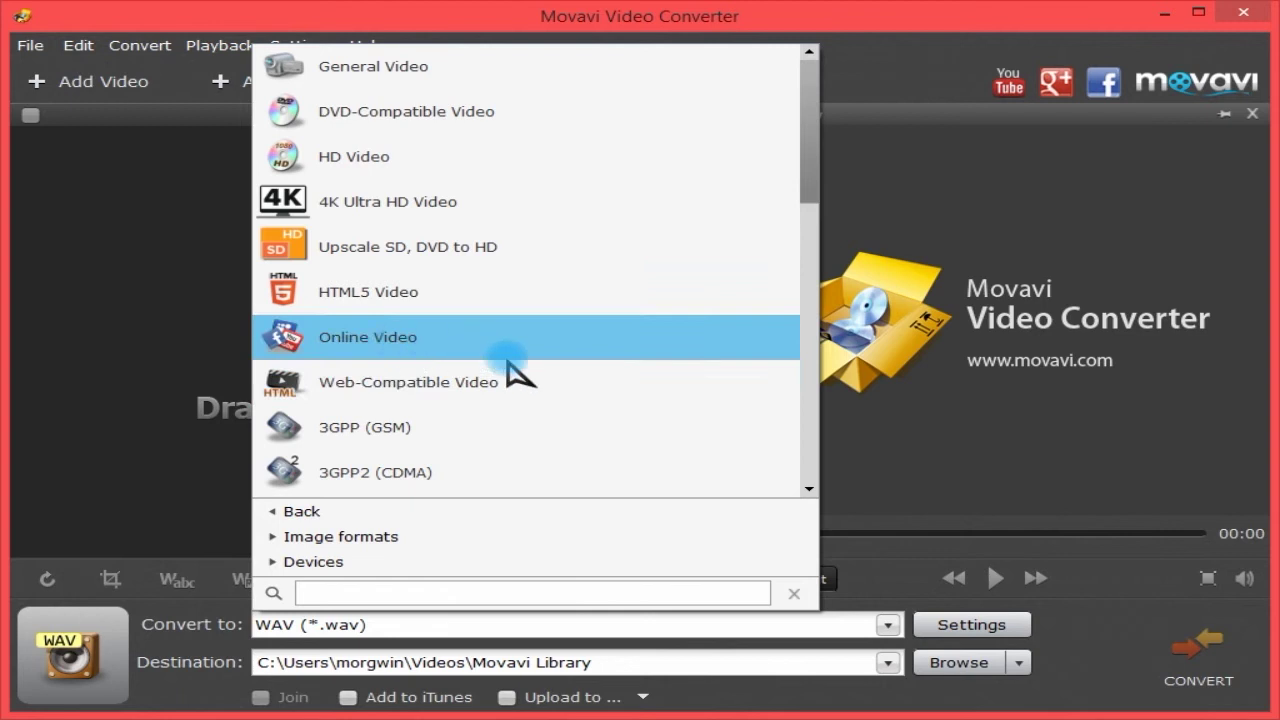
scroll(560, 378, down, 6)
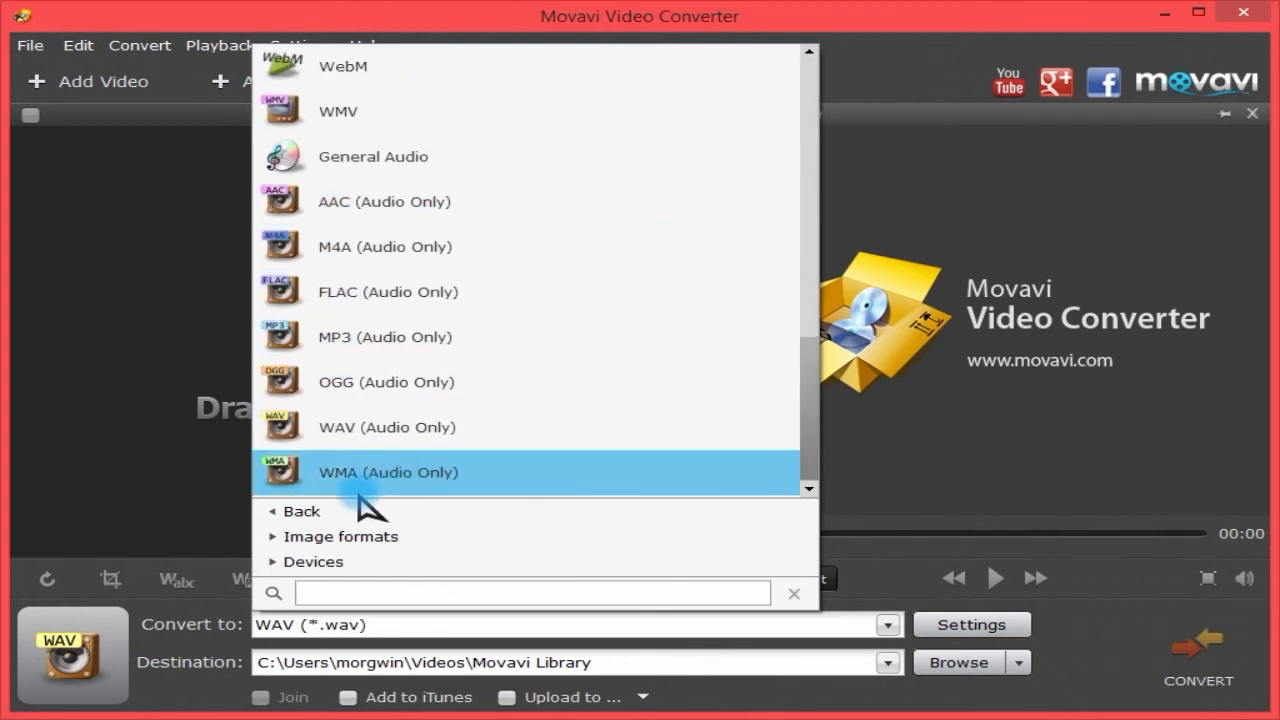
Step: Browse the image formats' Social Networking presets and the Amazon Kindle and Android device presets
click(358, 536)
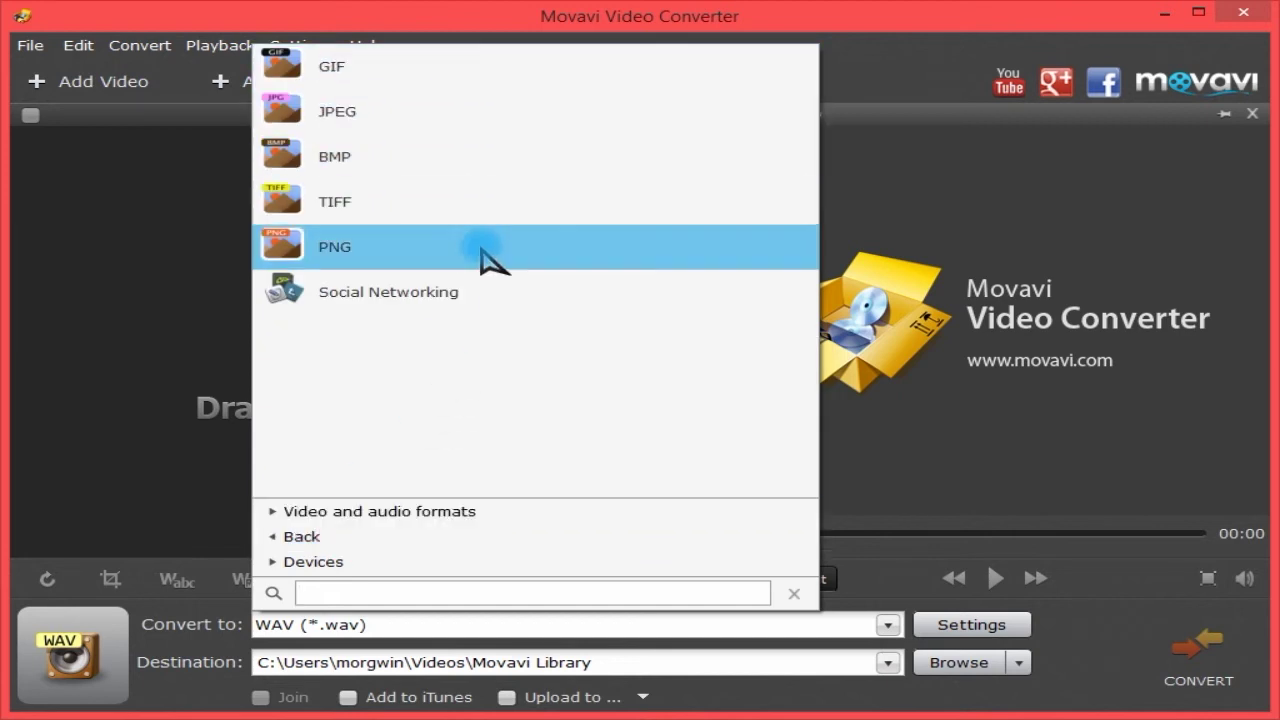
click(440, 300)
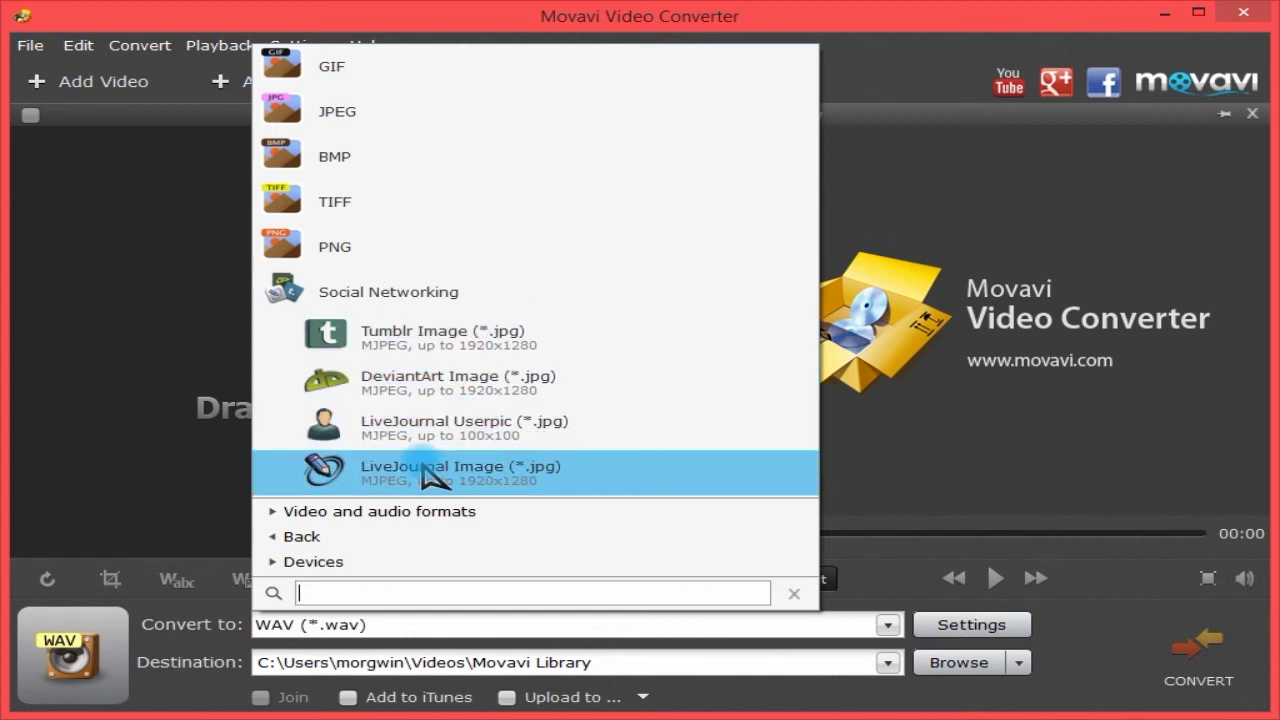
click(334, 561)
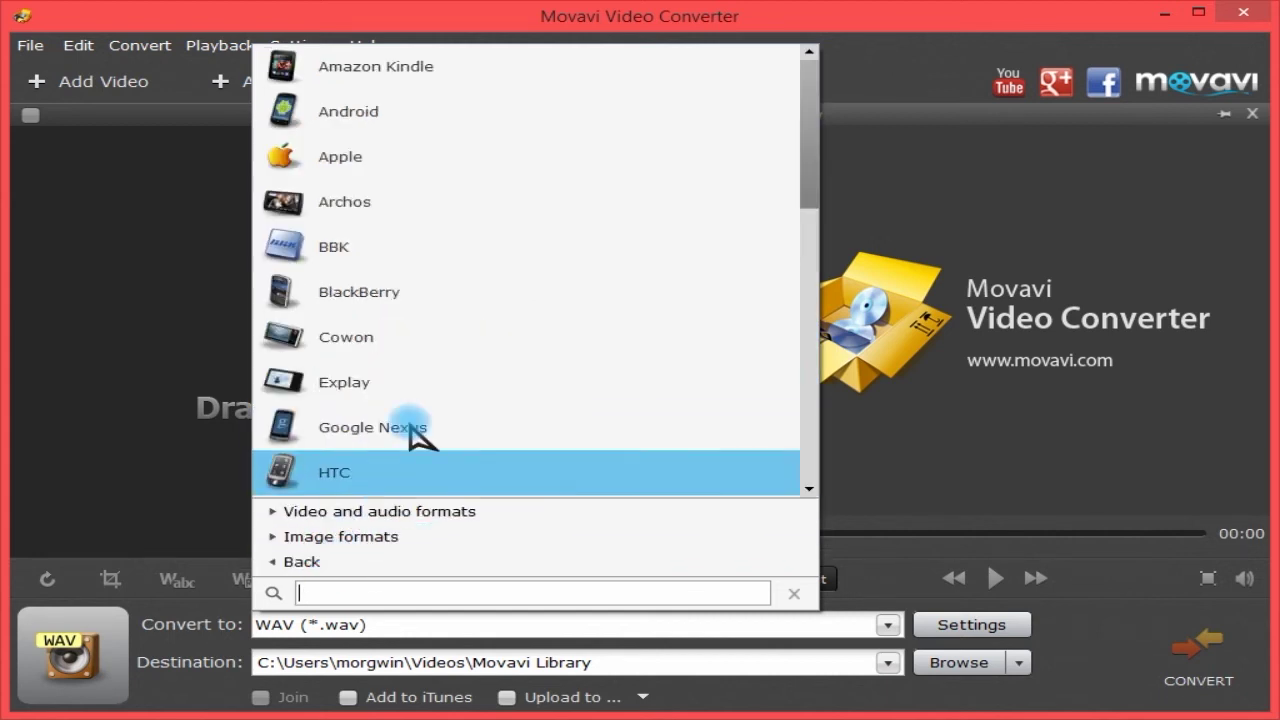
click(462, 80)
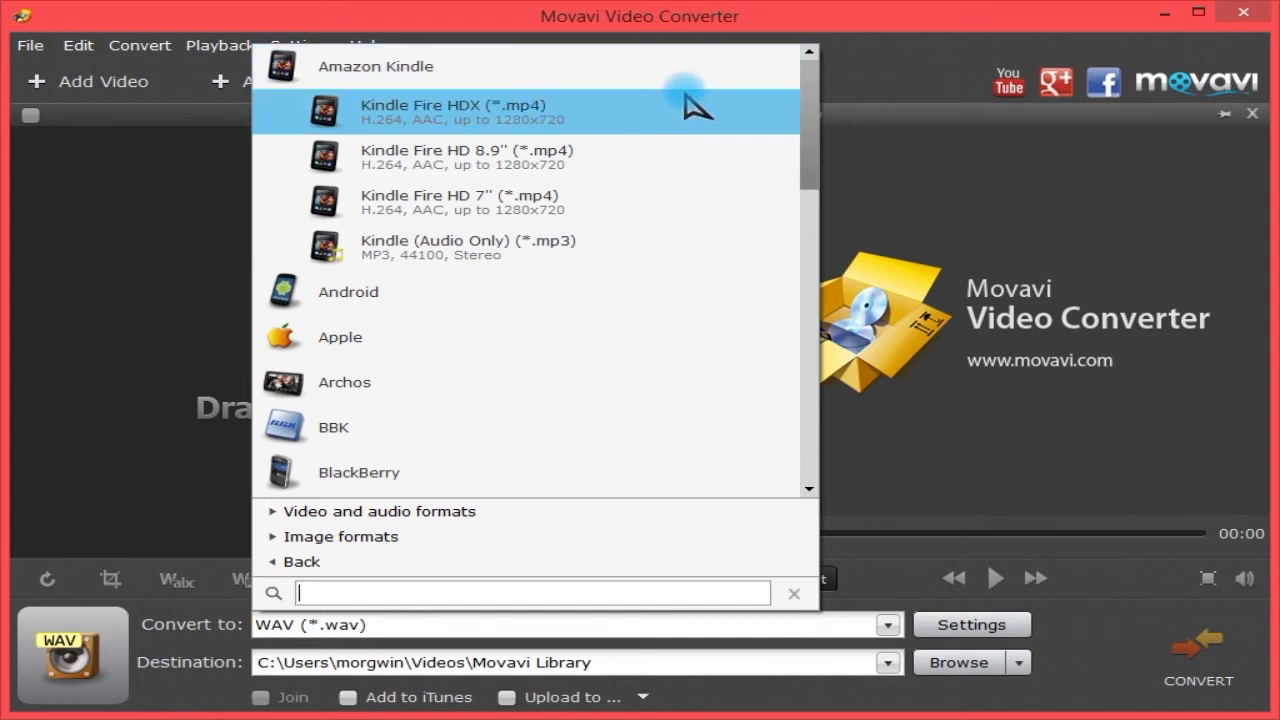
click(590, 291)
scroll(610, 340, down, 5)
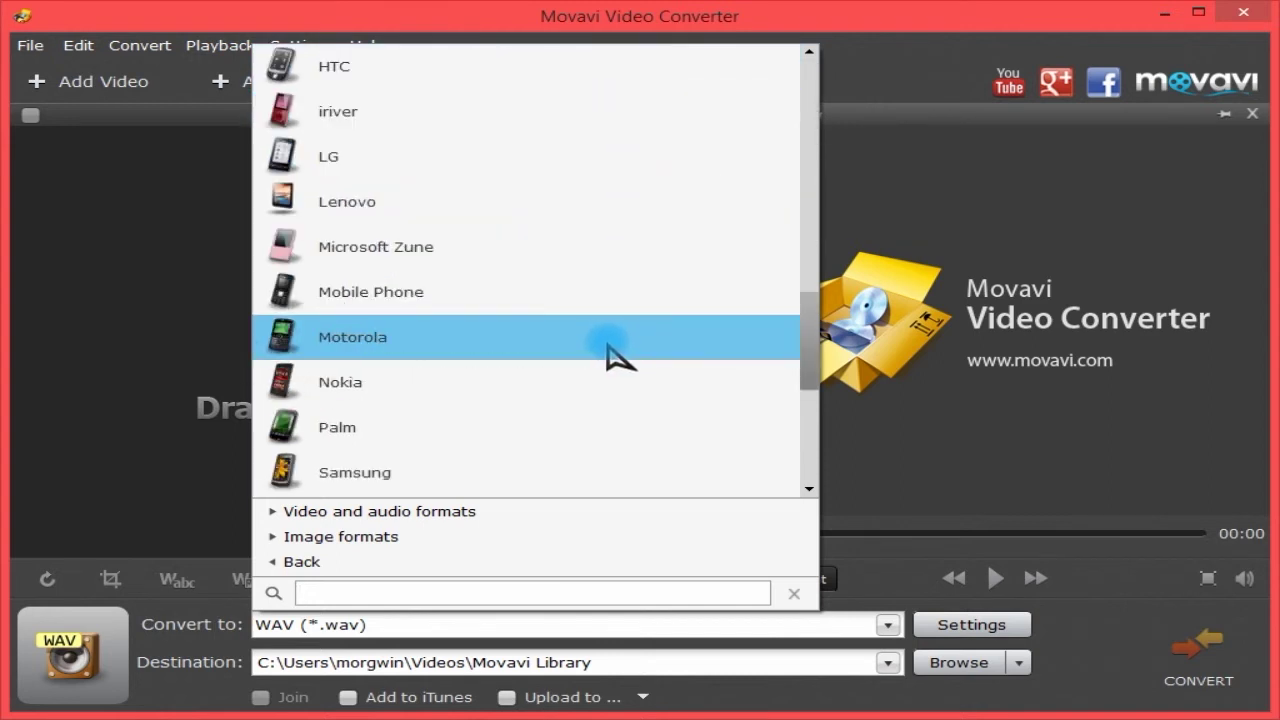
scroll(440, 200, down, 1)
scroll(486, 263, down, 2)
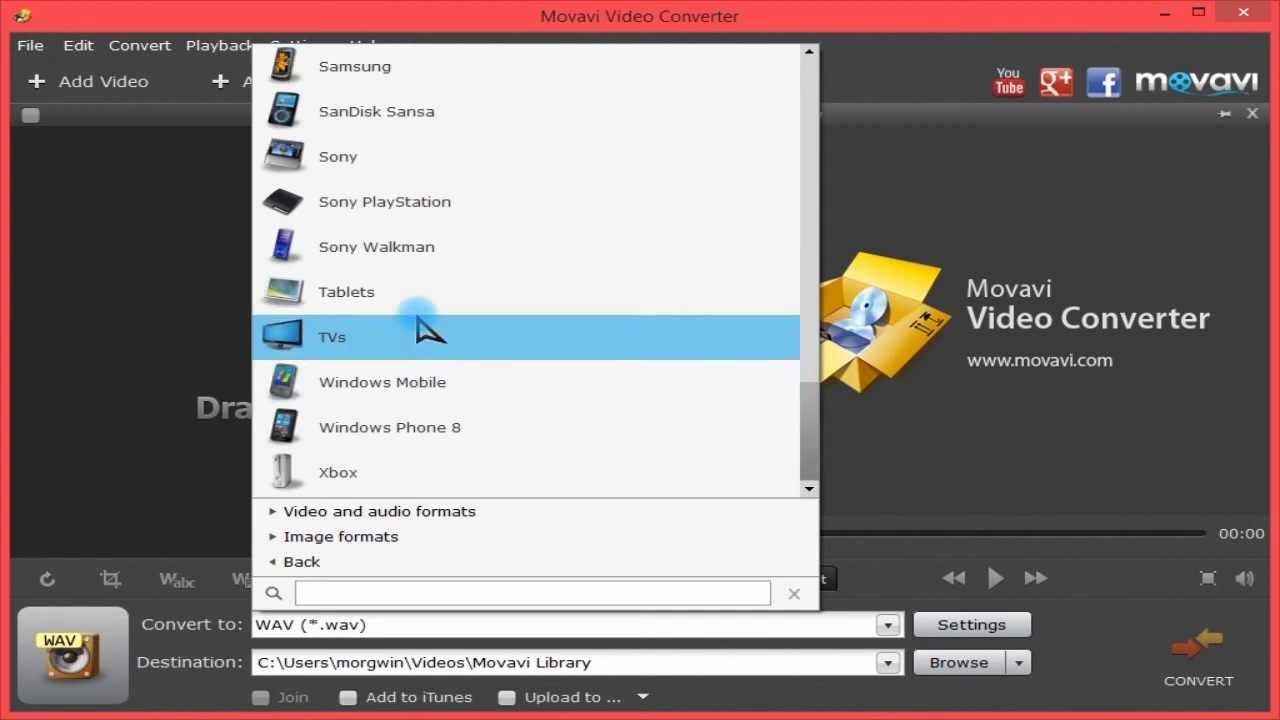
scroll(423, 320, up, 1)
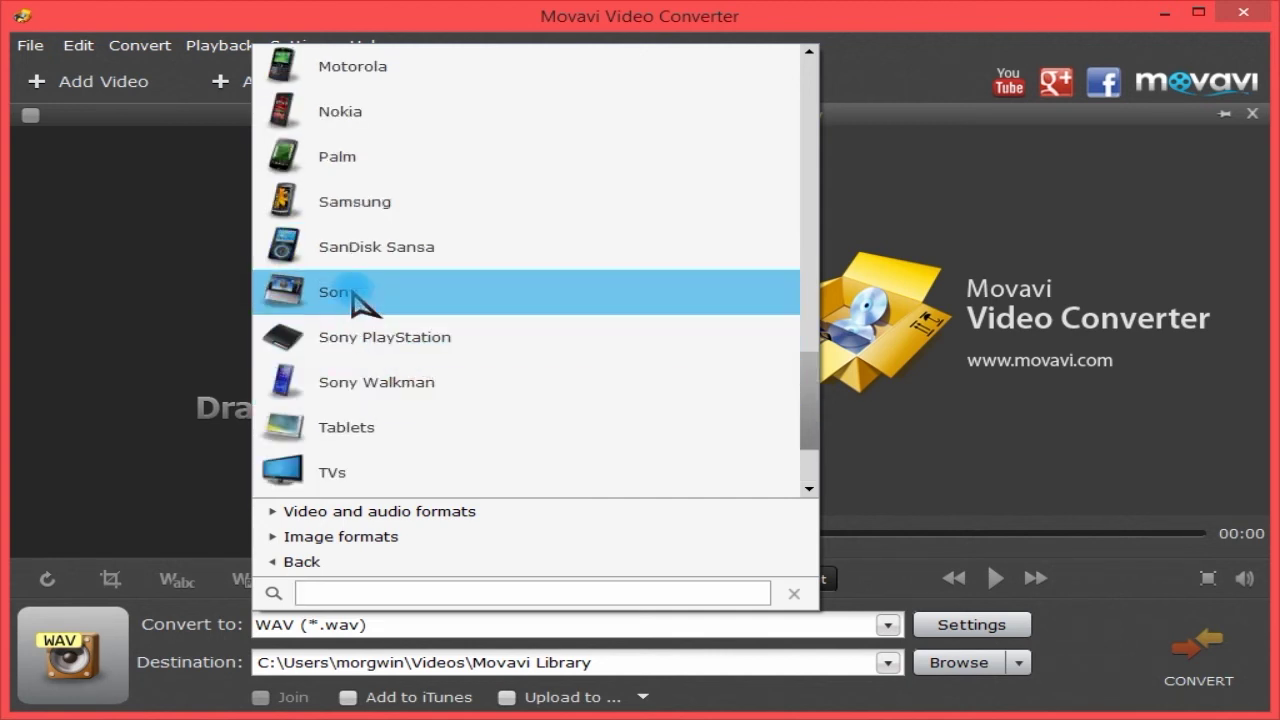
Step: Look through the Sony and Sony PlayStation presets, then return to the main format list
click(366, 292)
scroll(514, 345, down, 2)
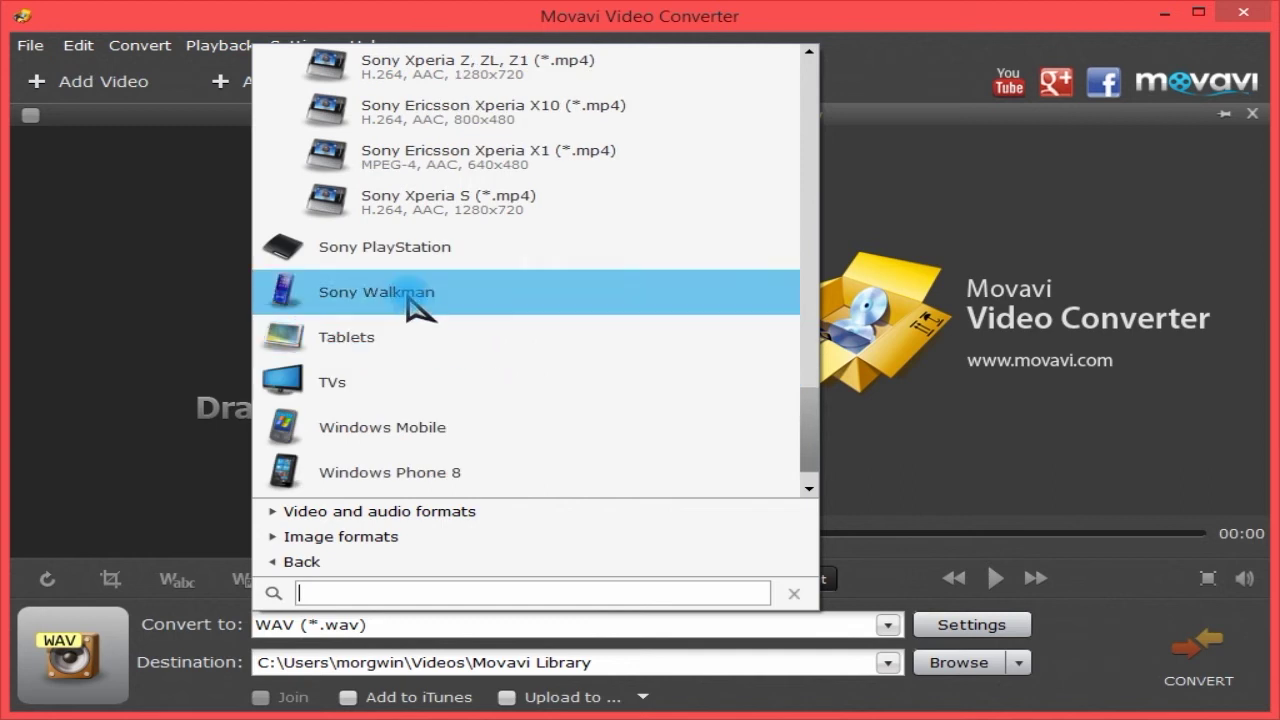
click(368, 258)
scroll(548, 250, down, 1)
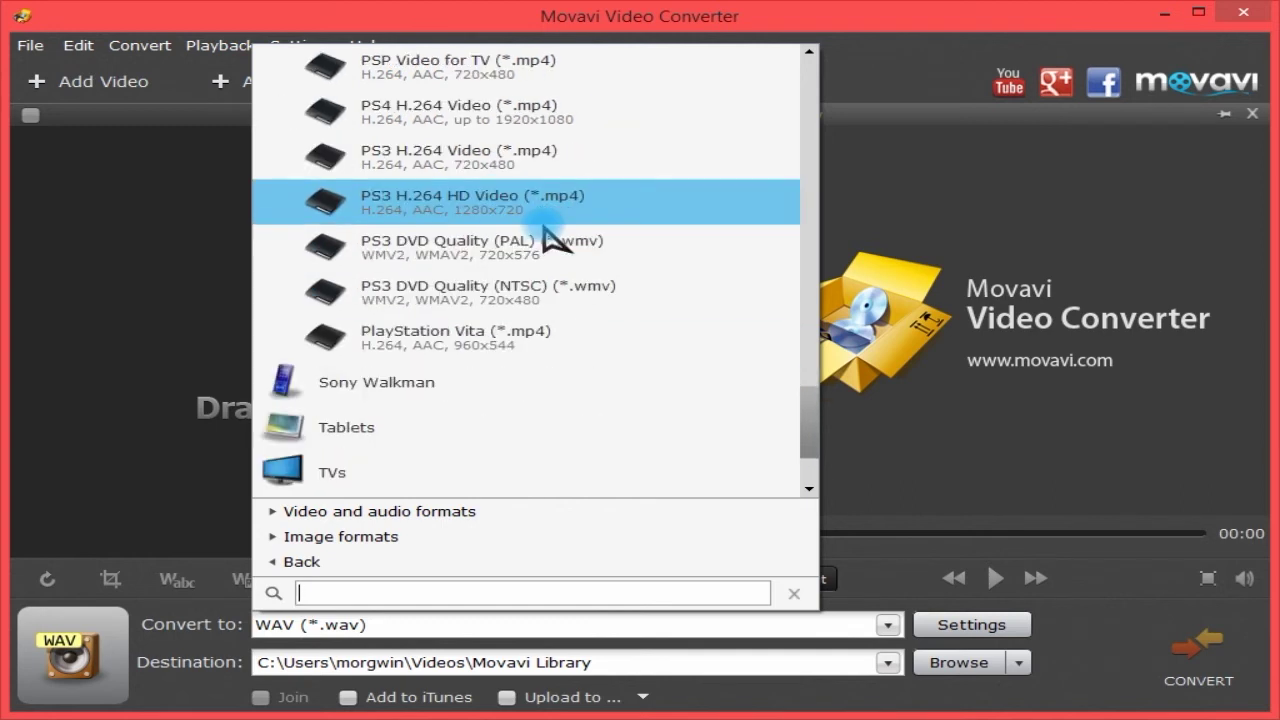
scroll(545, 245, up, 2)
scroll(410, 340, down, 1)
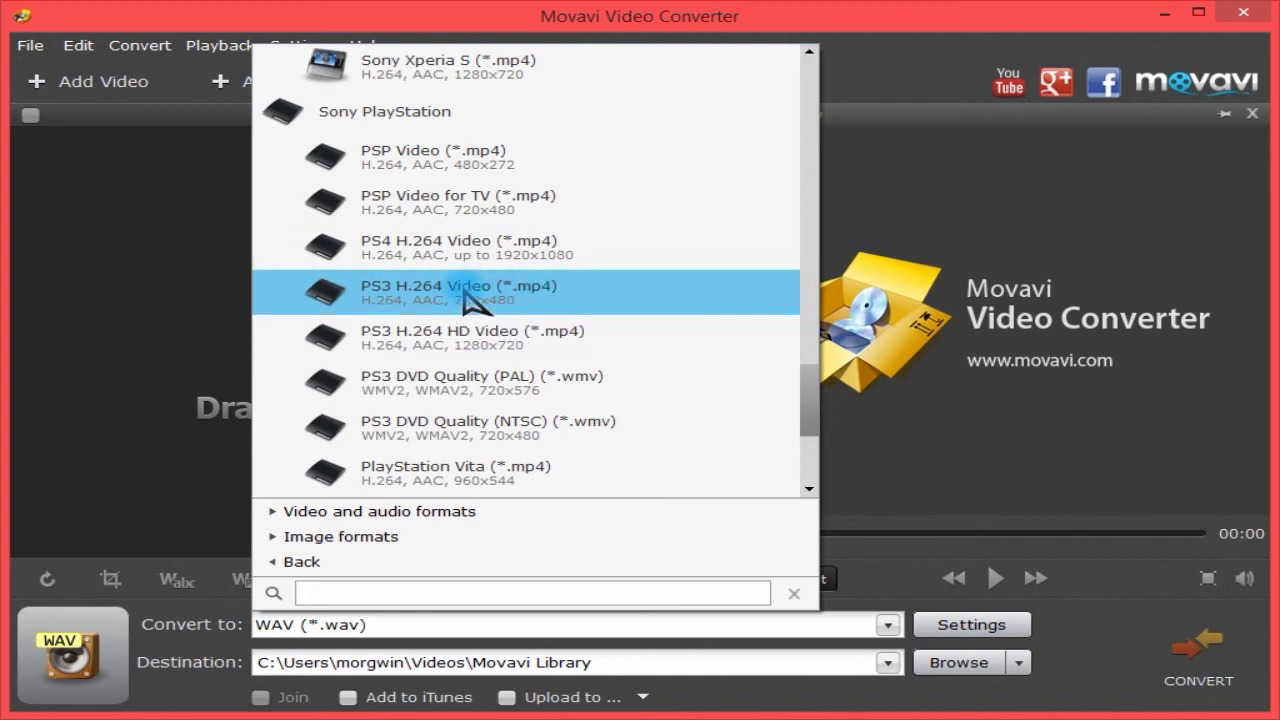
scroll(472, 290, down, 1)
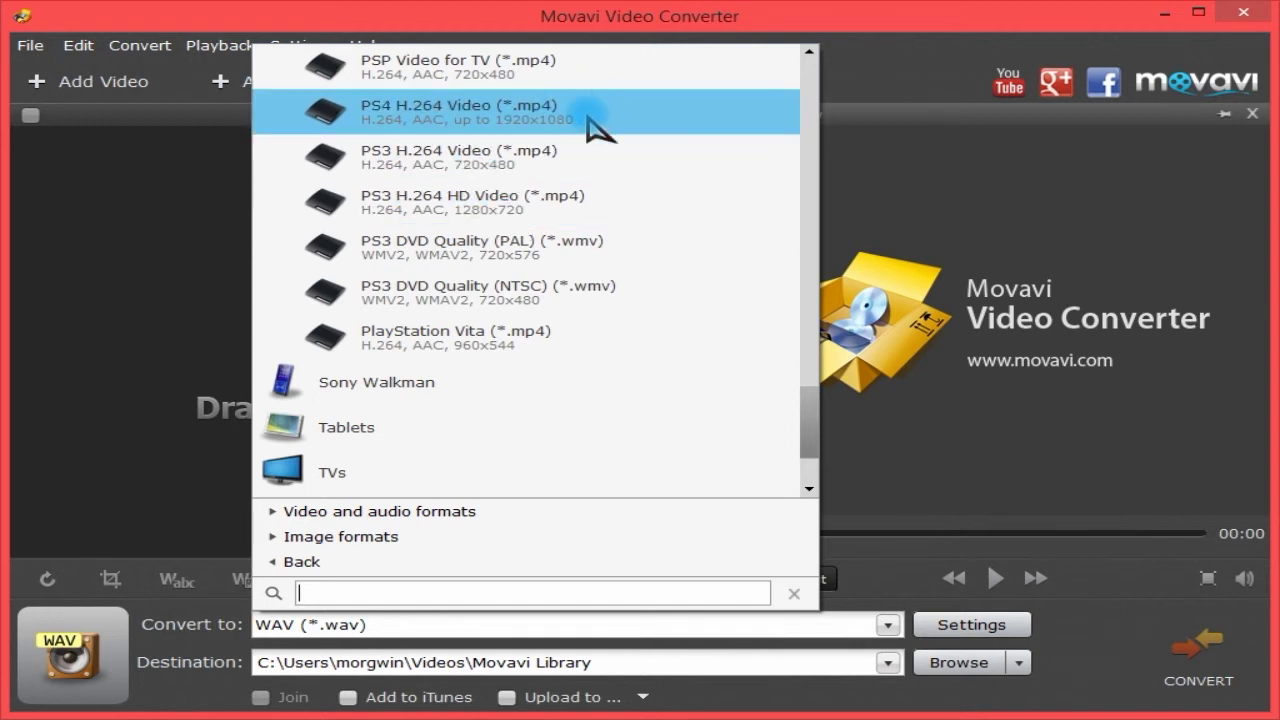
scroll(430, 420, down, 1)
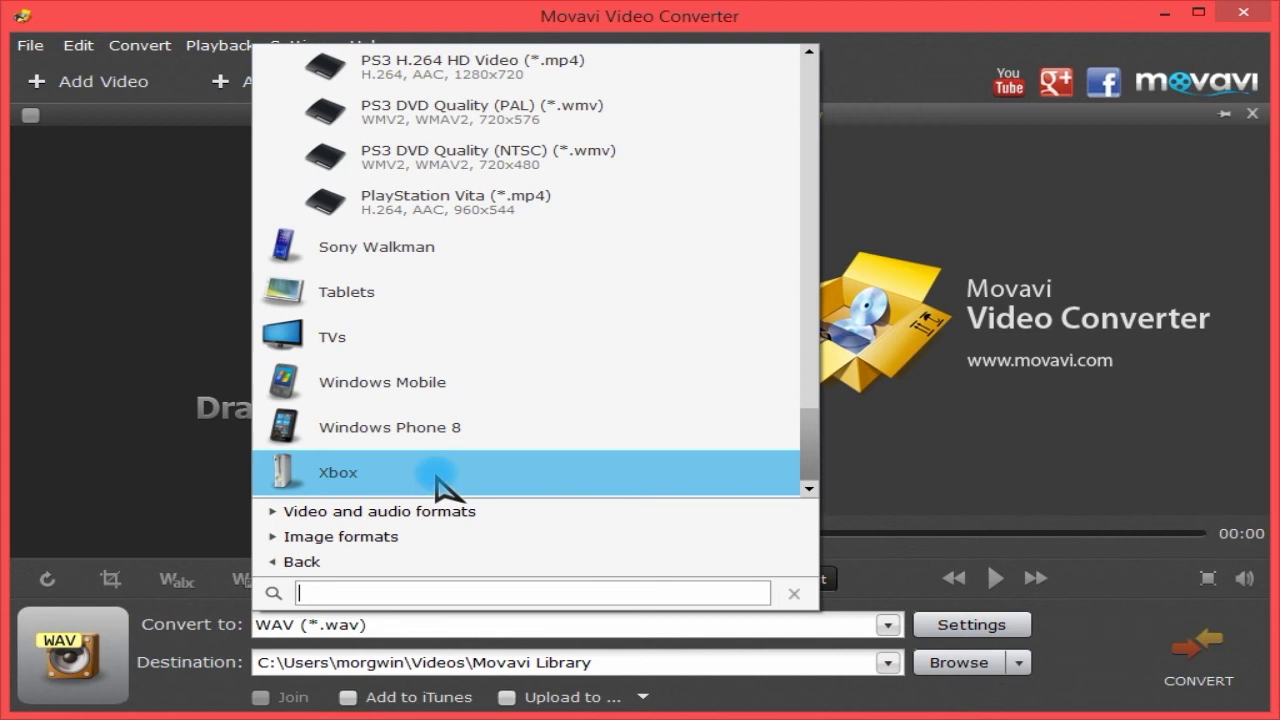
click(390, 561)
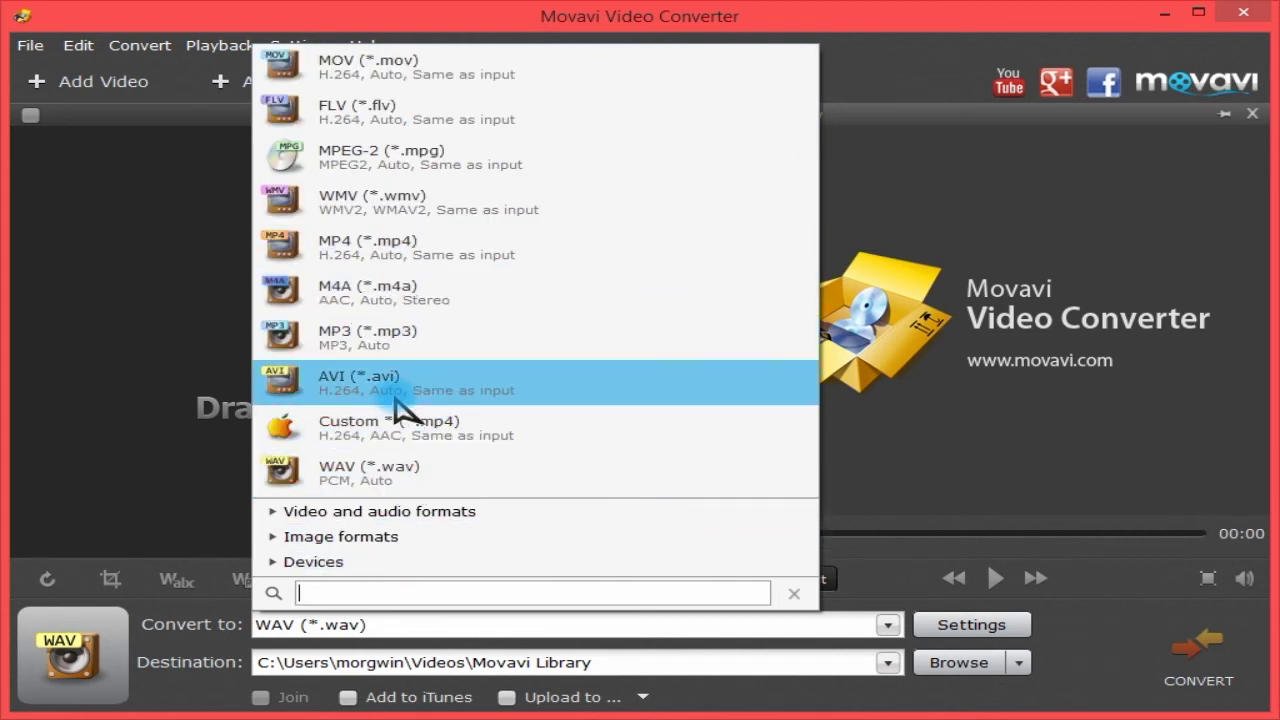
Step: Choose MP4 (*.mp4) as the output format for VE.mp4
click(418, 245)
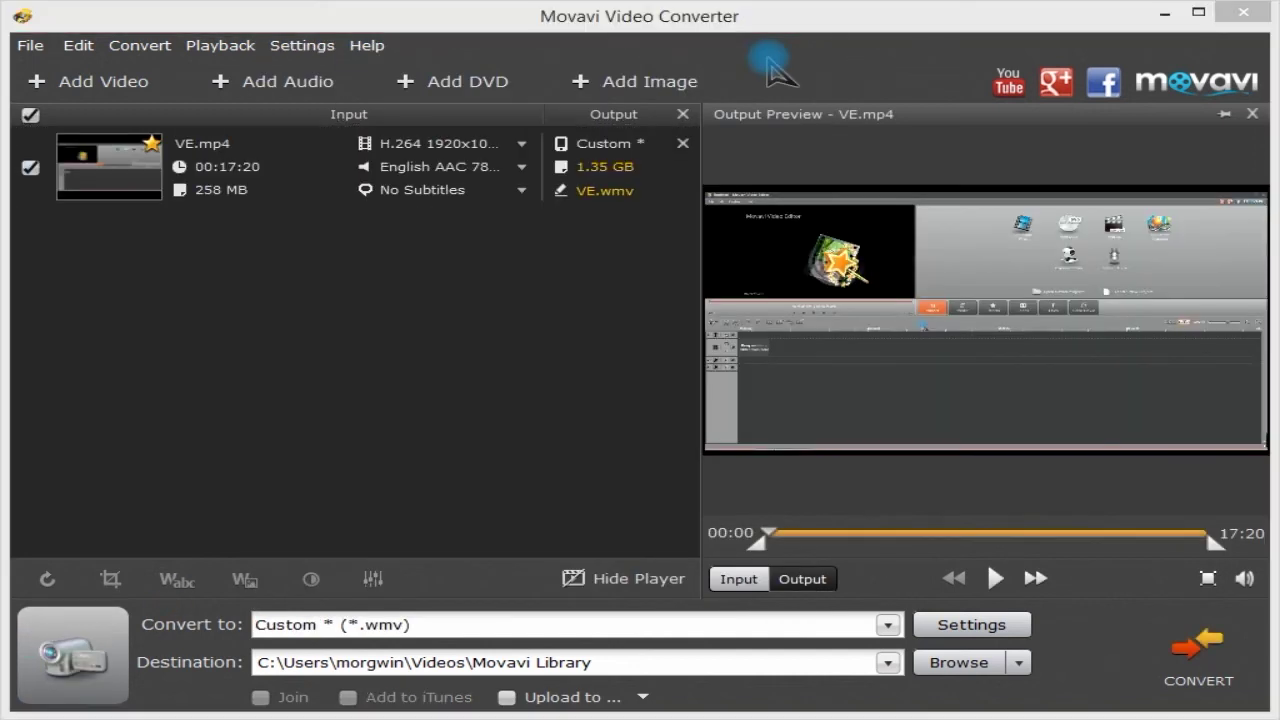
click(775, 70)
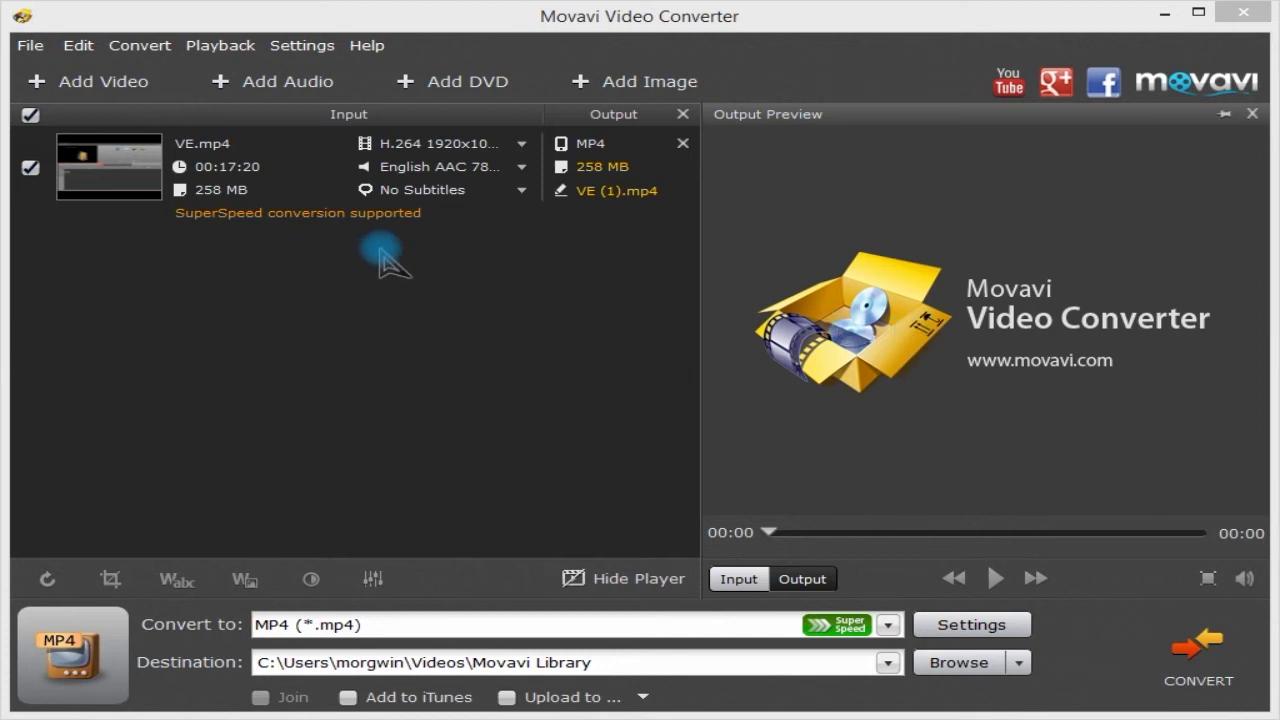
Step: Preview VE.mp4, then check the Upload to and Browse options without changing either
click(280, 170)
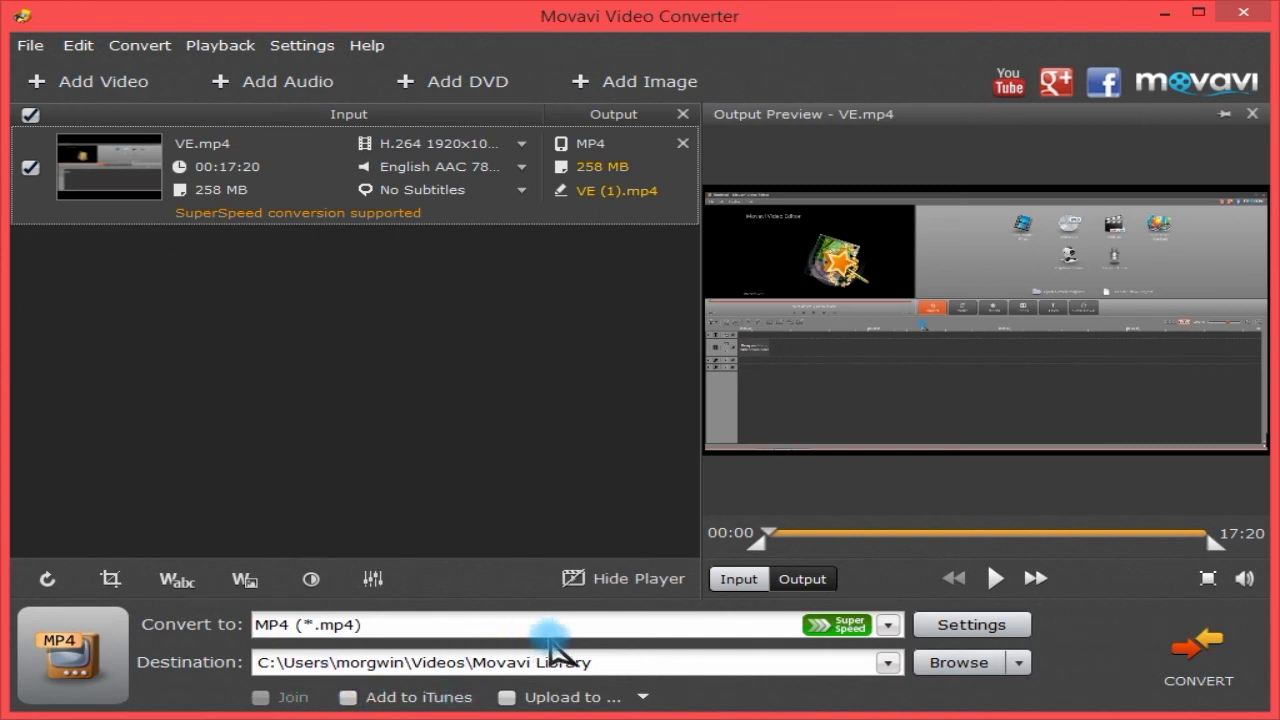
click(644, 697)
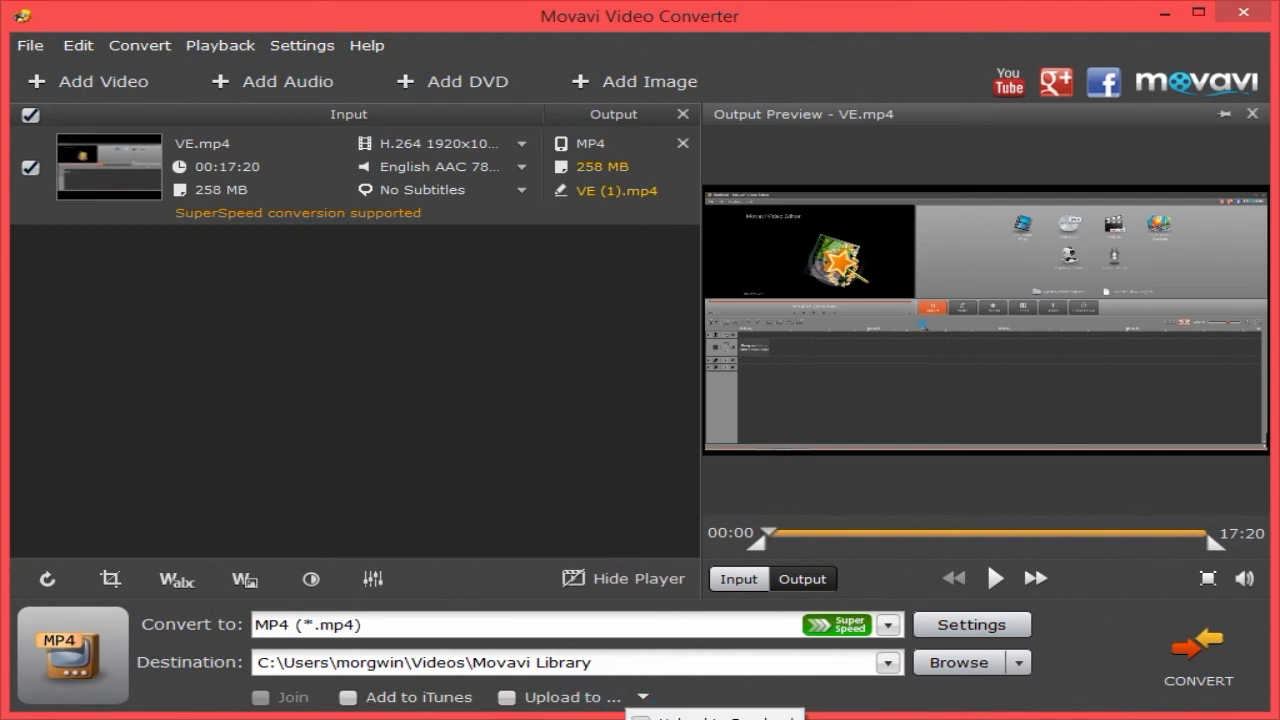
click(709, 688)
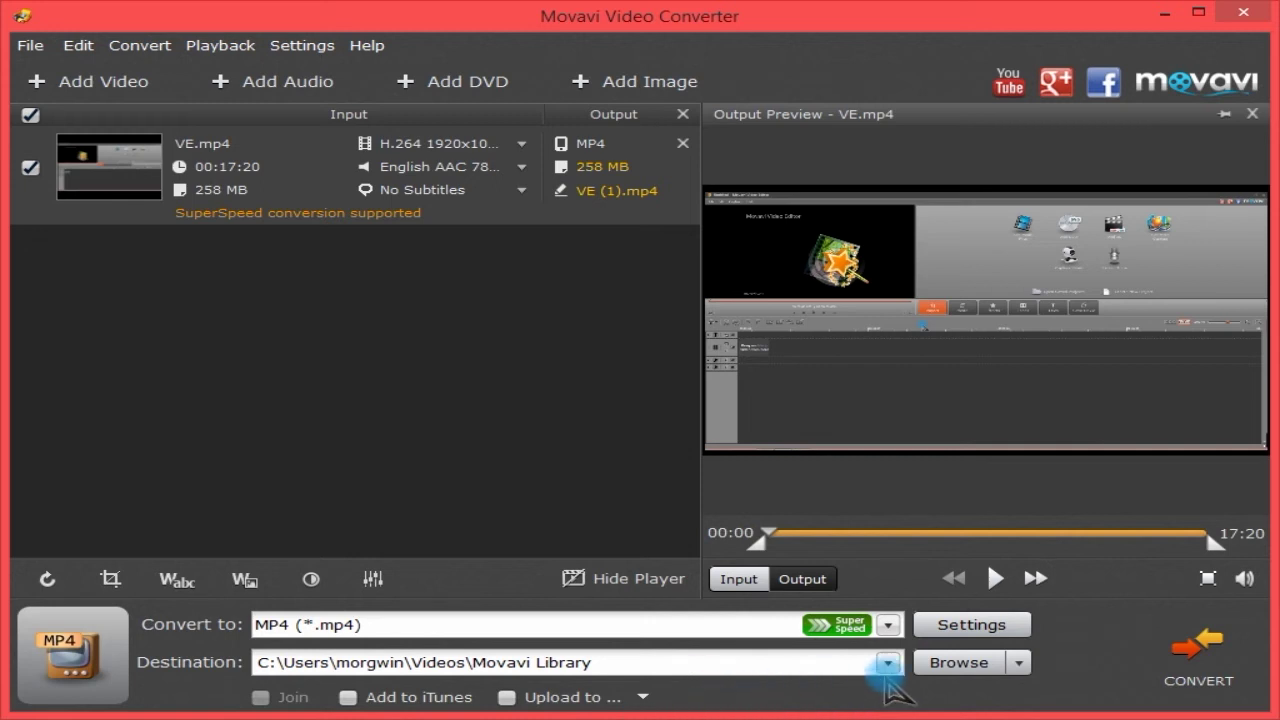
click(1018, 662)
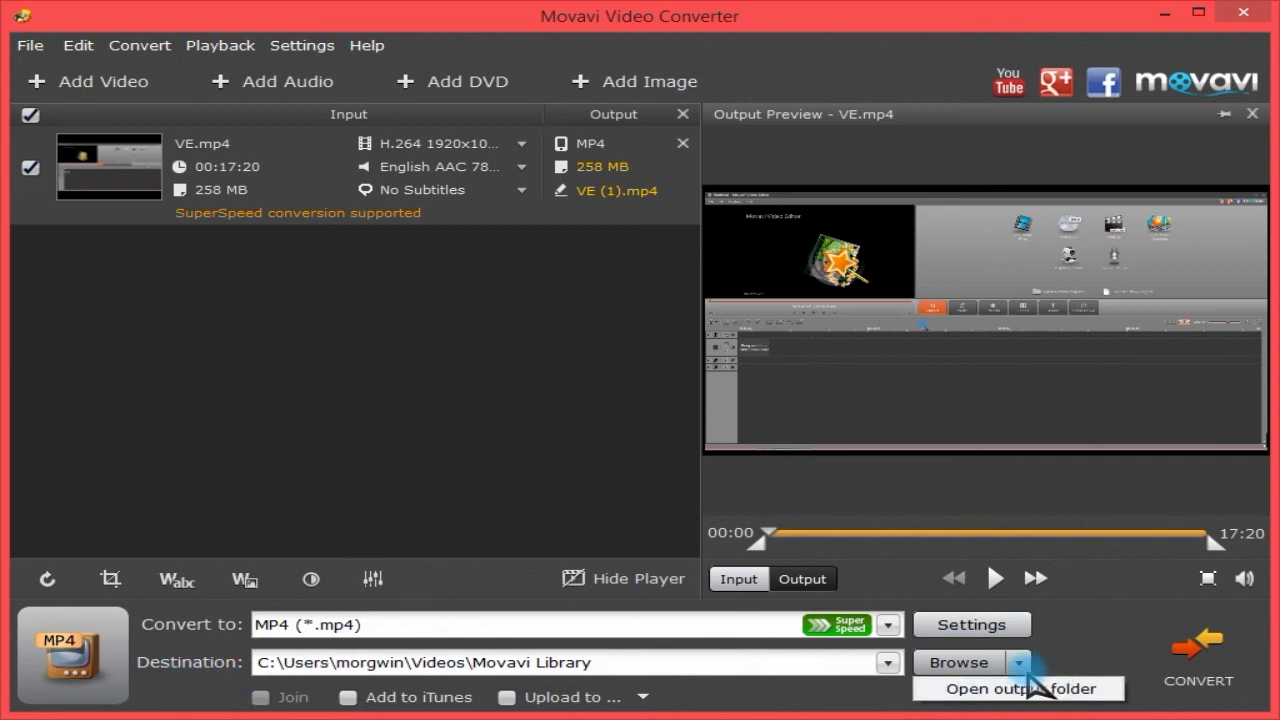
click(951, 623)
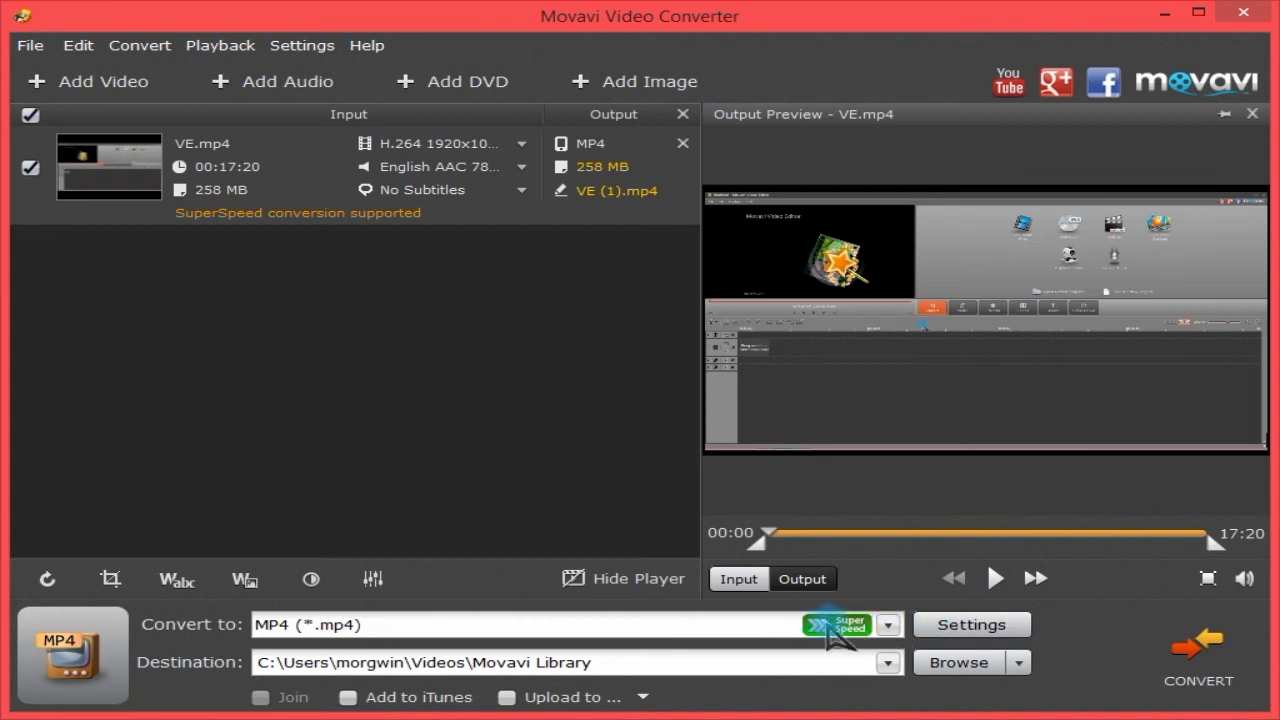
Step: Change VE.mp4's output format to WMV (*.wmv), giving VE.wmv at about 1.35 GB
click(887, 626)
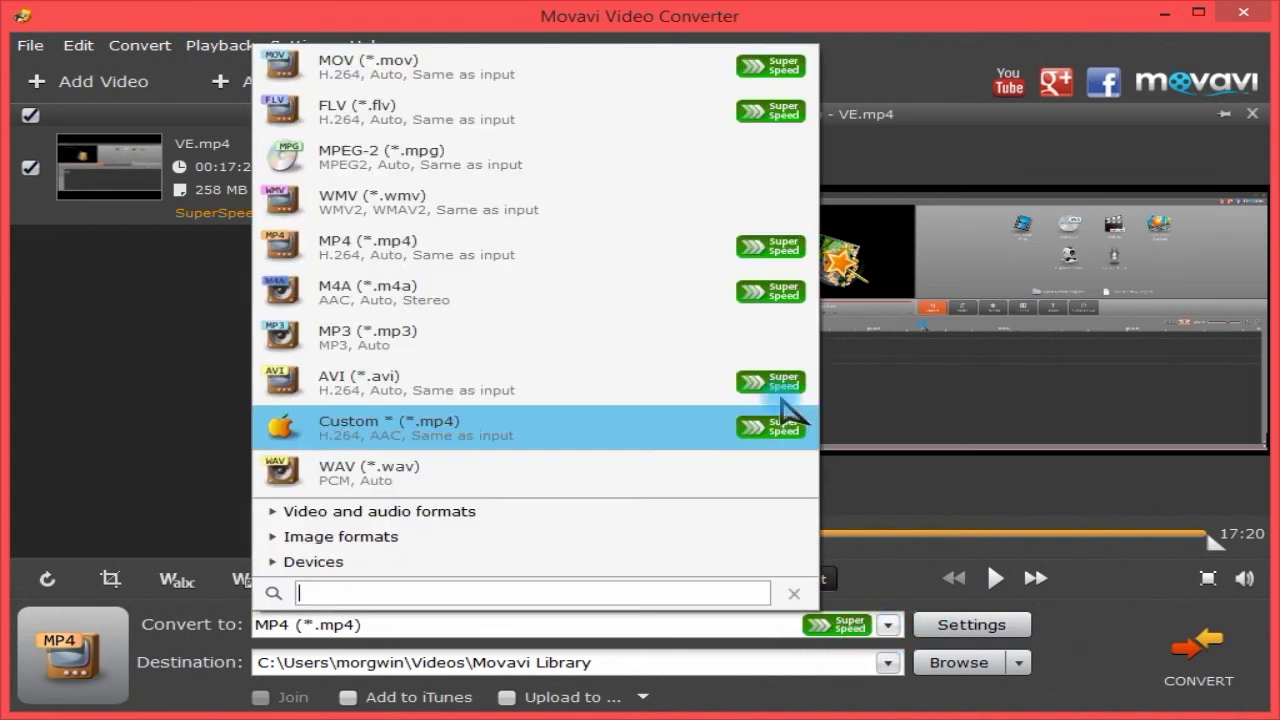
click(1064, 628)
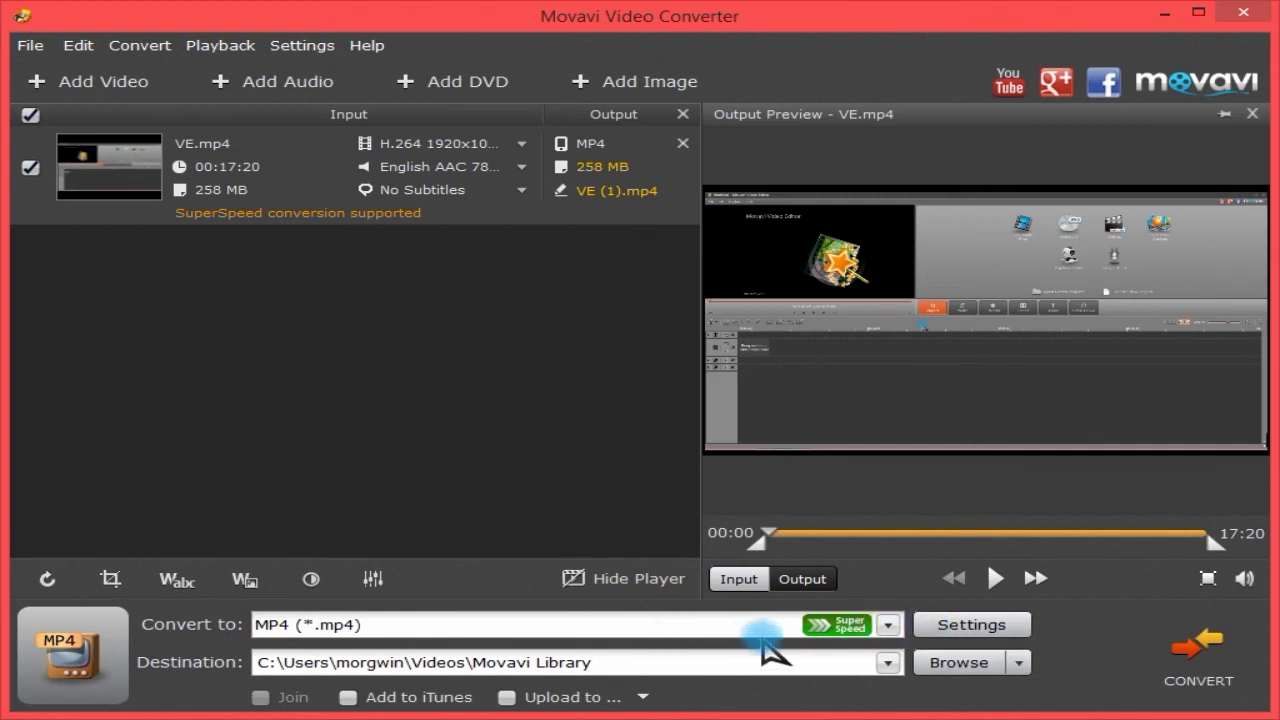
click(889, 626)
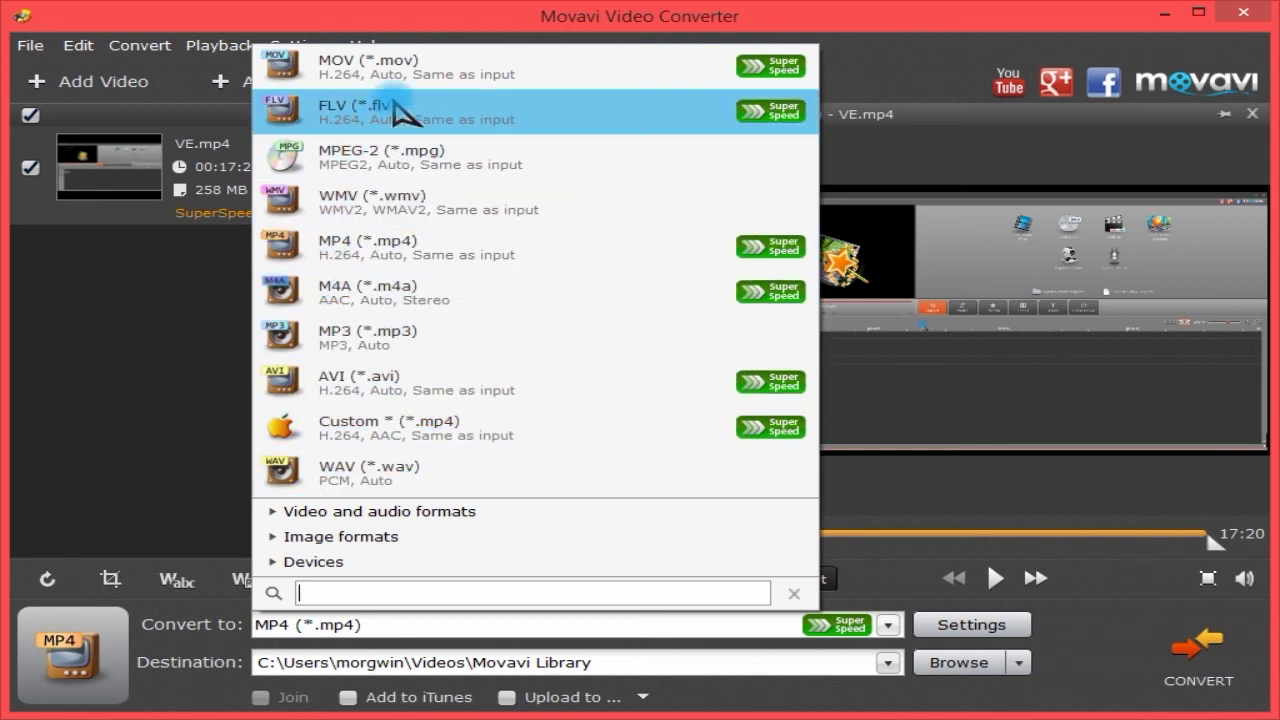
click(420, 205)
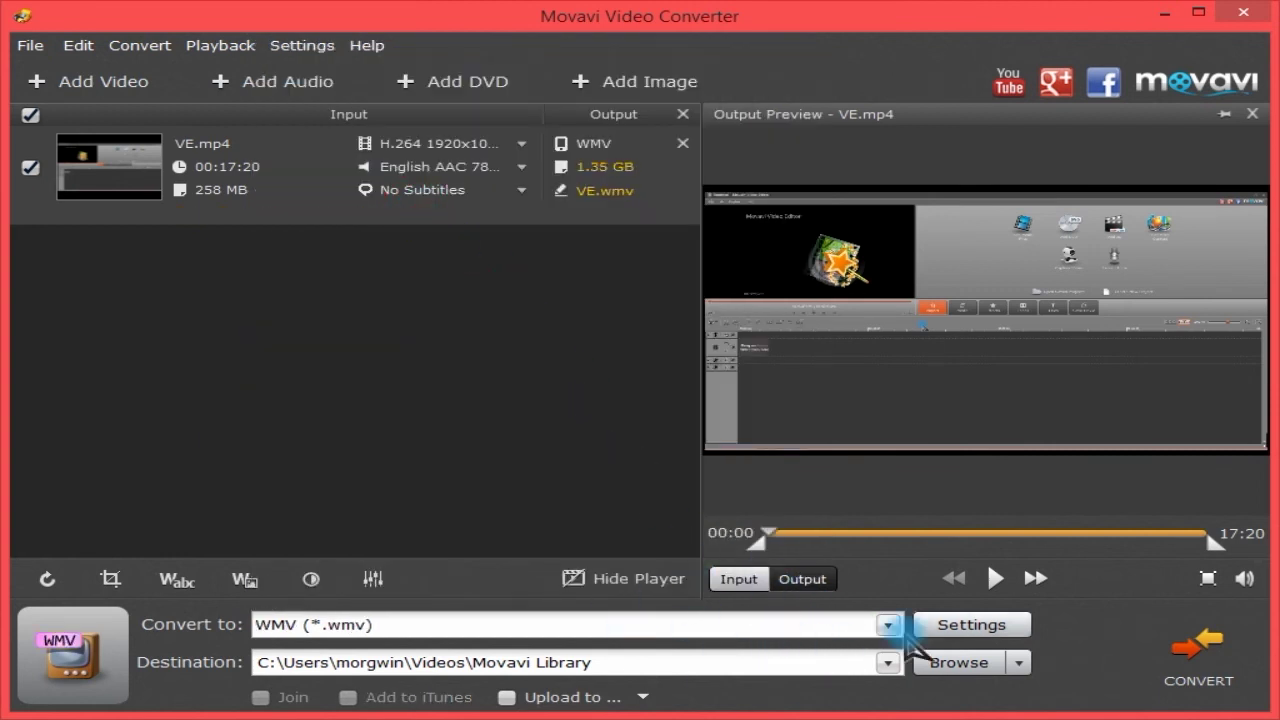
Step: Bring up the WMV settings dialog, reposition it, and keep the WMV2 video codec
click(962, 628)
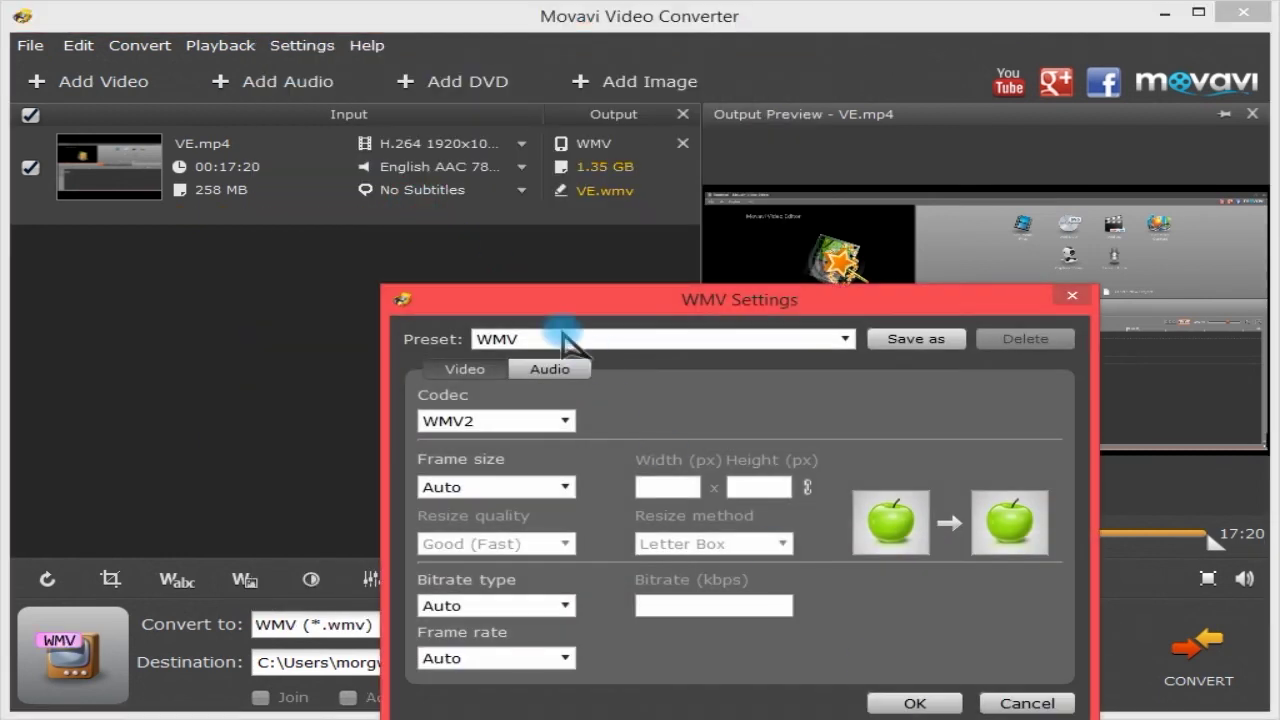
drag(556, 304, 471, 203)
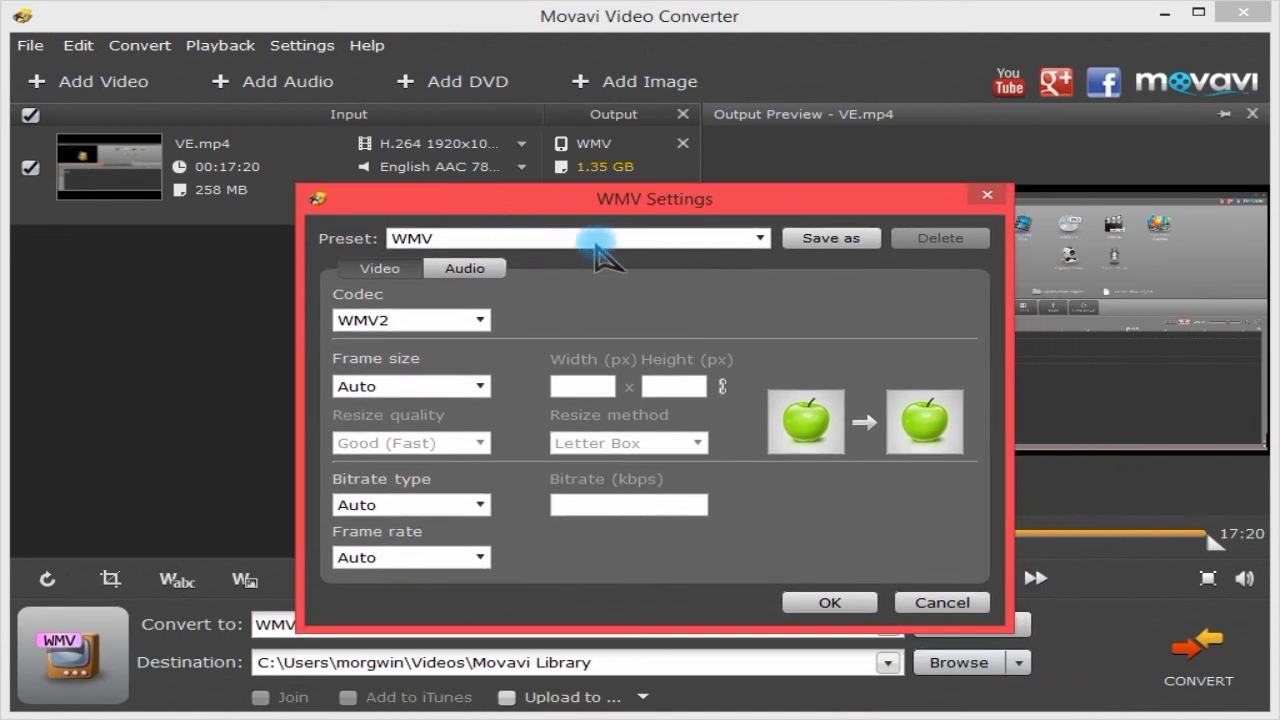
click(443, 320)
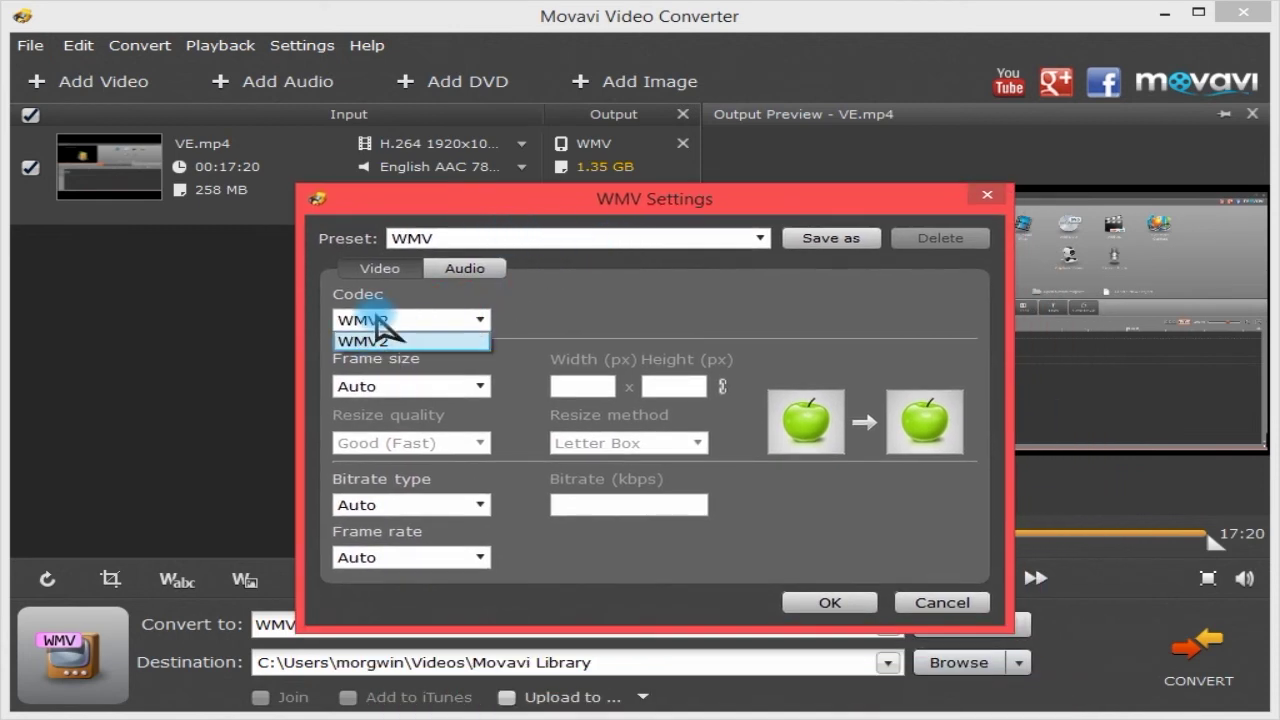
click(514, 321)
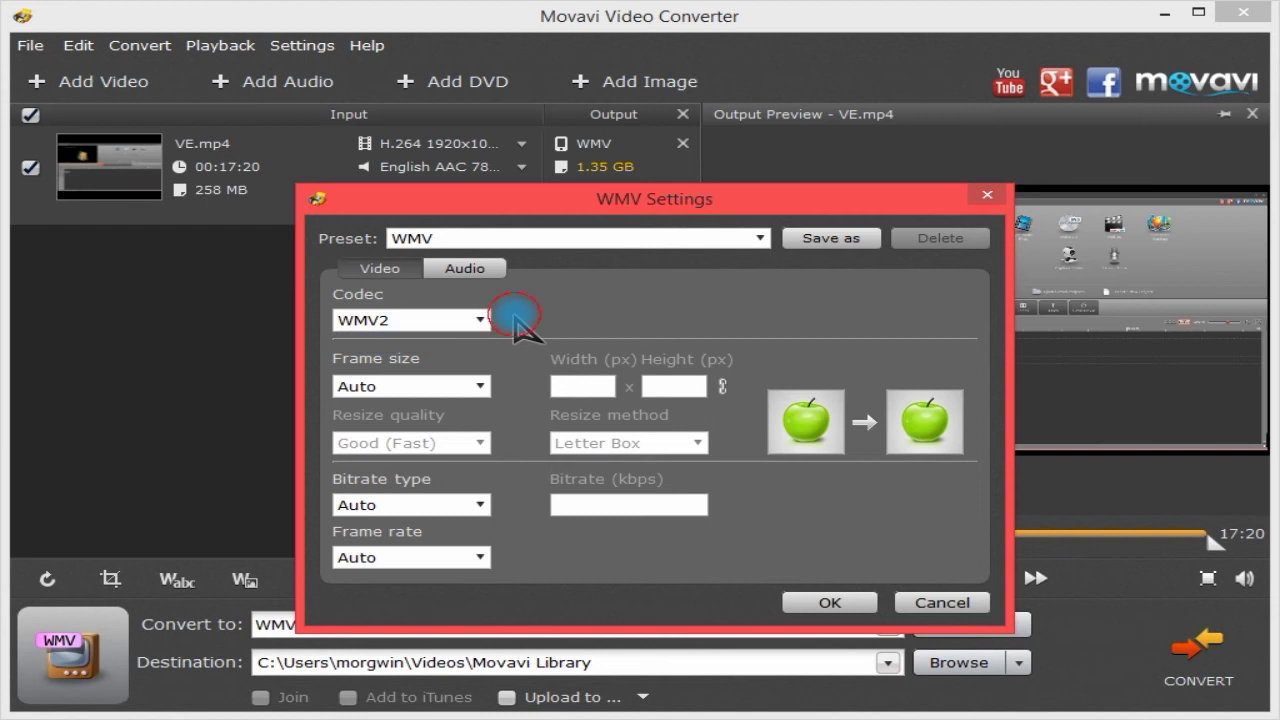
Step: Try frame sizes 1920 x 1080 and 1280 x 720, then set frame size back to Auto
click(402, 380)
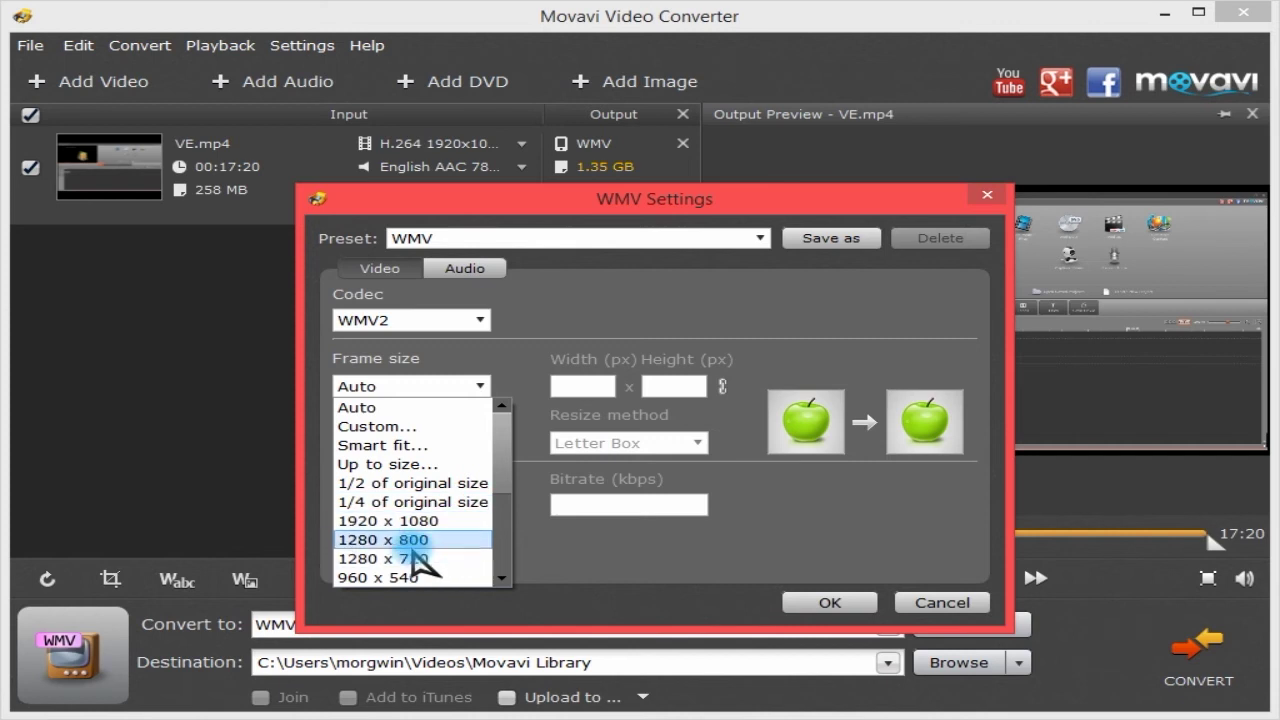
click(395, 521)
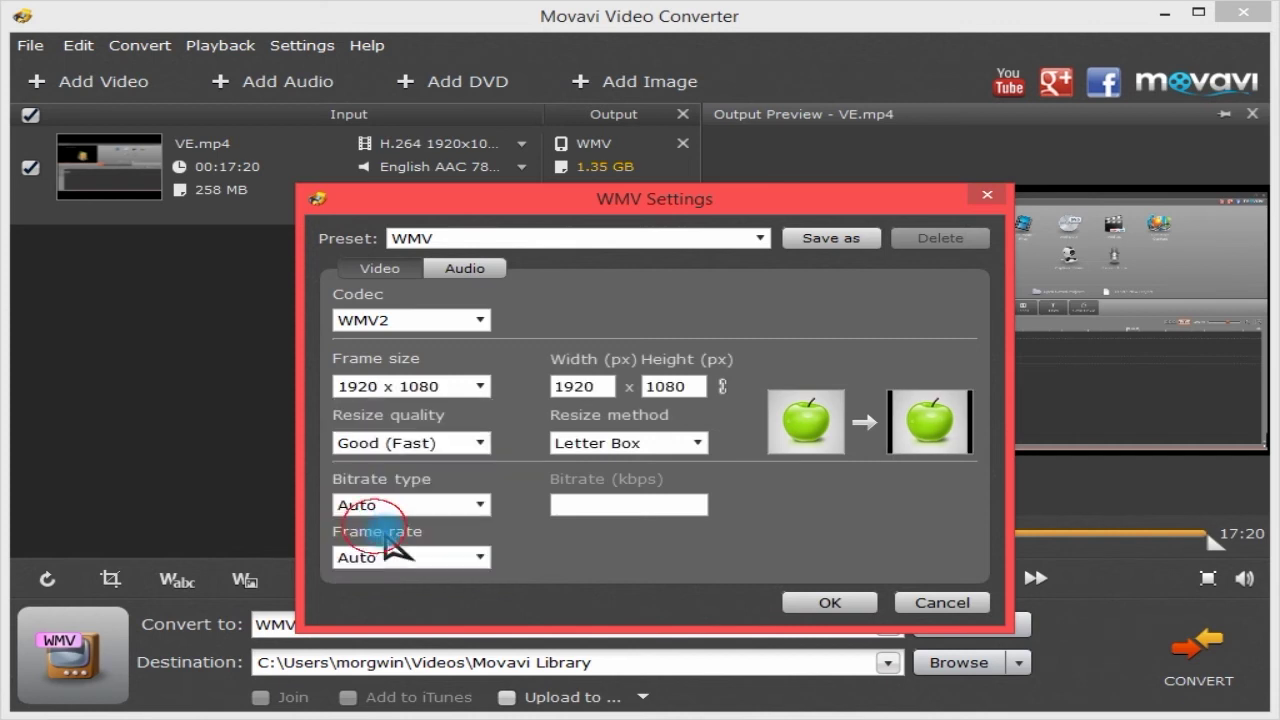
click(420, 388)
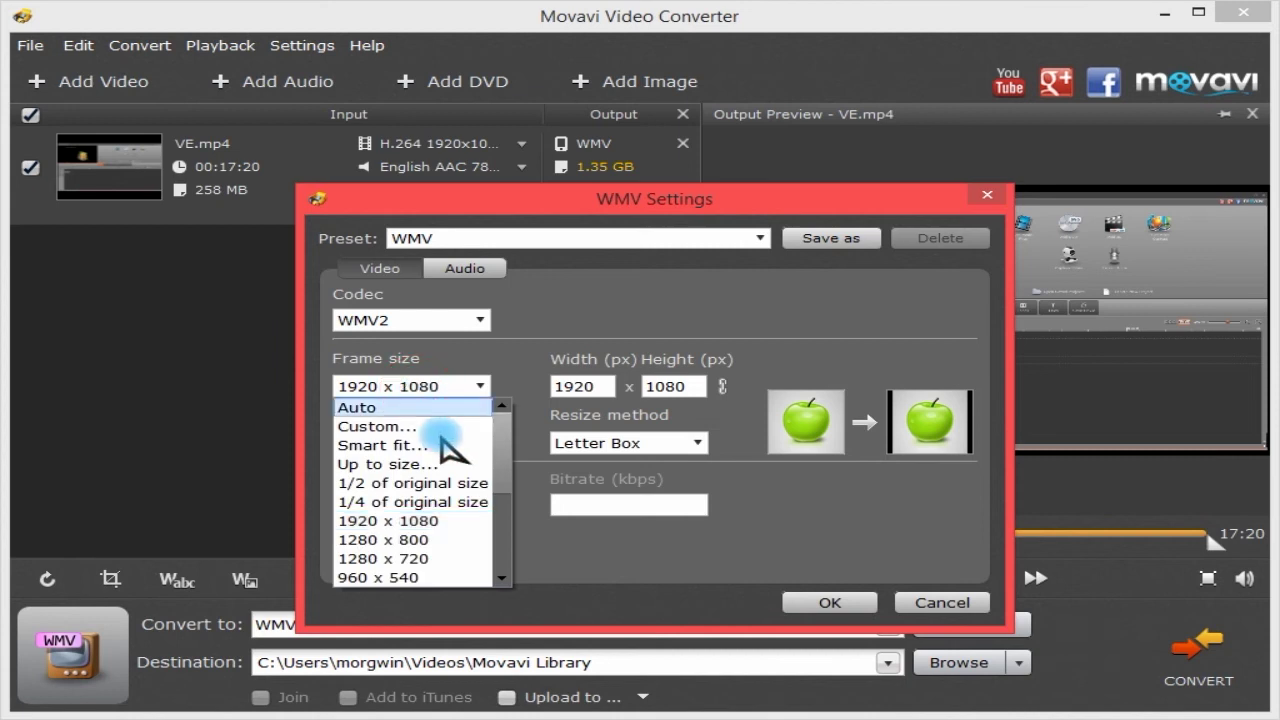
click(440, 558)
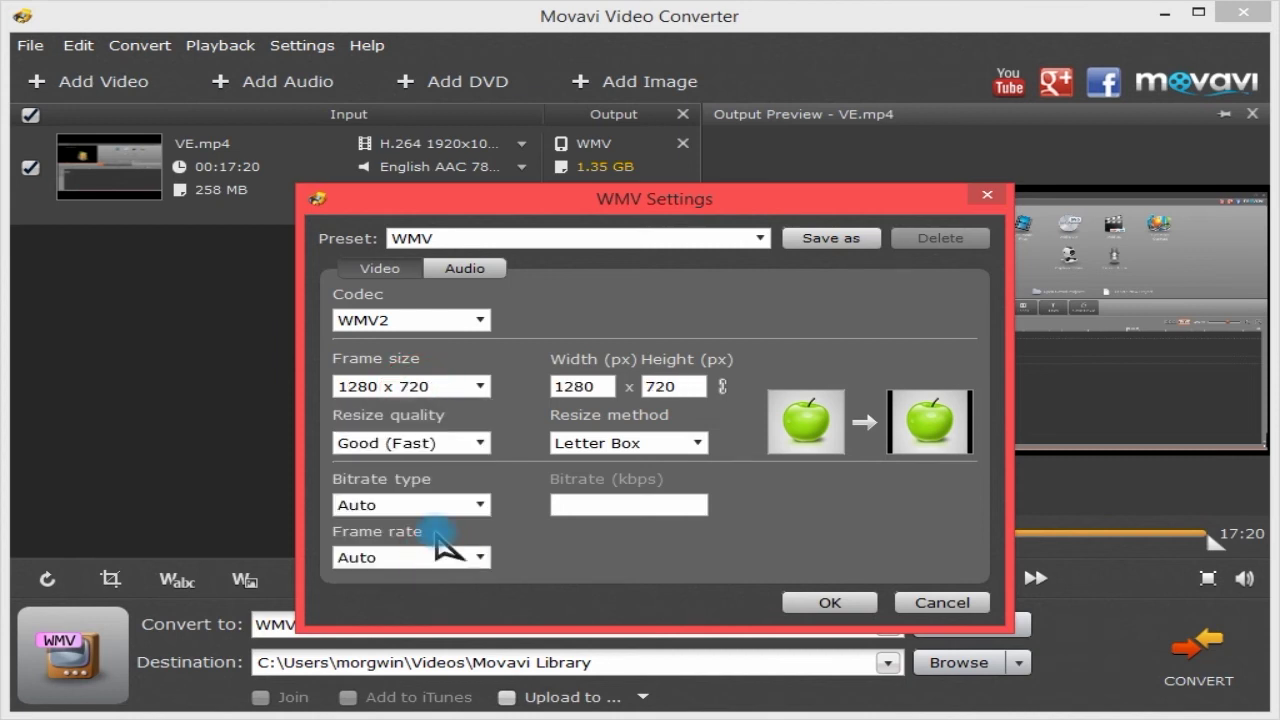
click(452, 396)
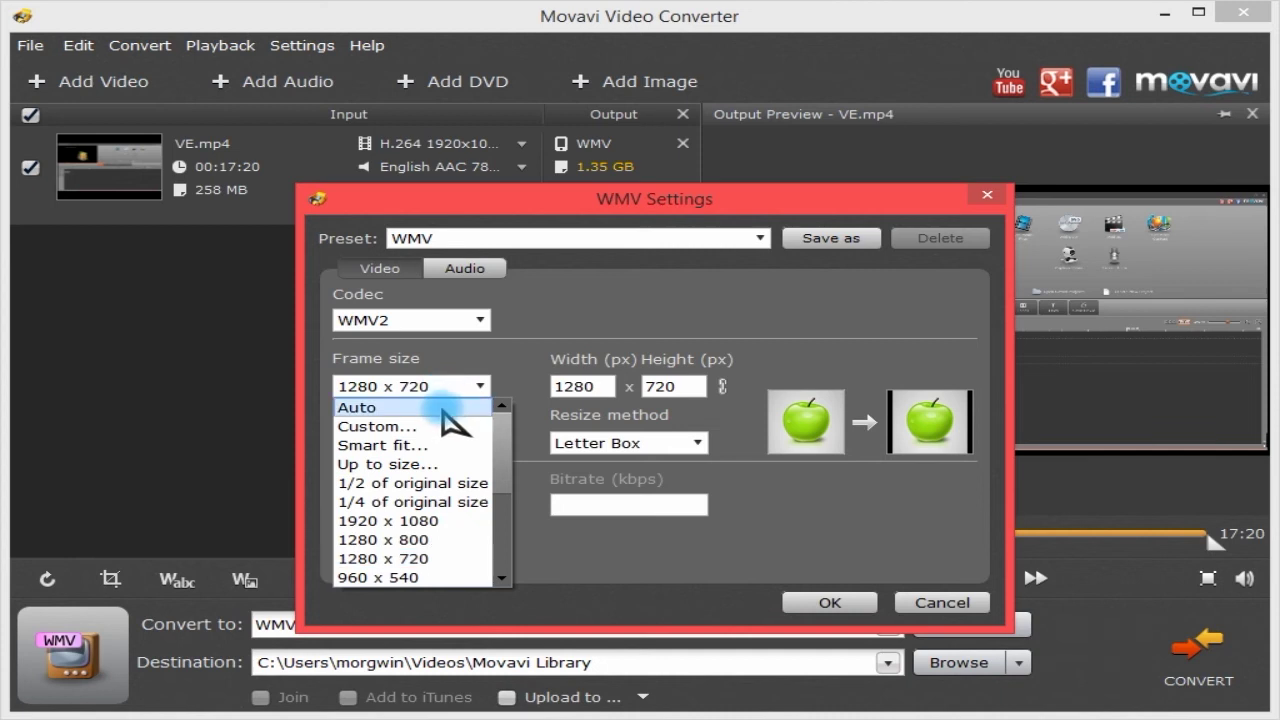
click(452, 408)
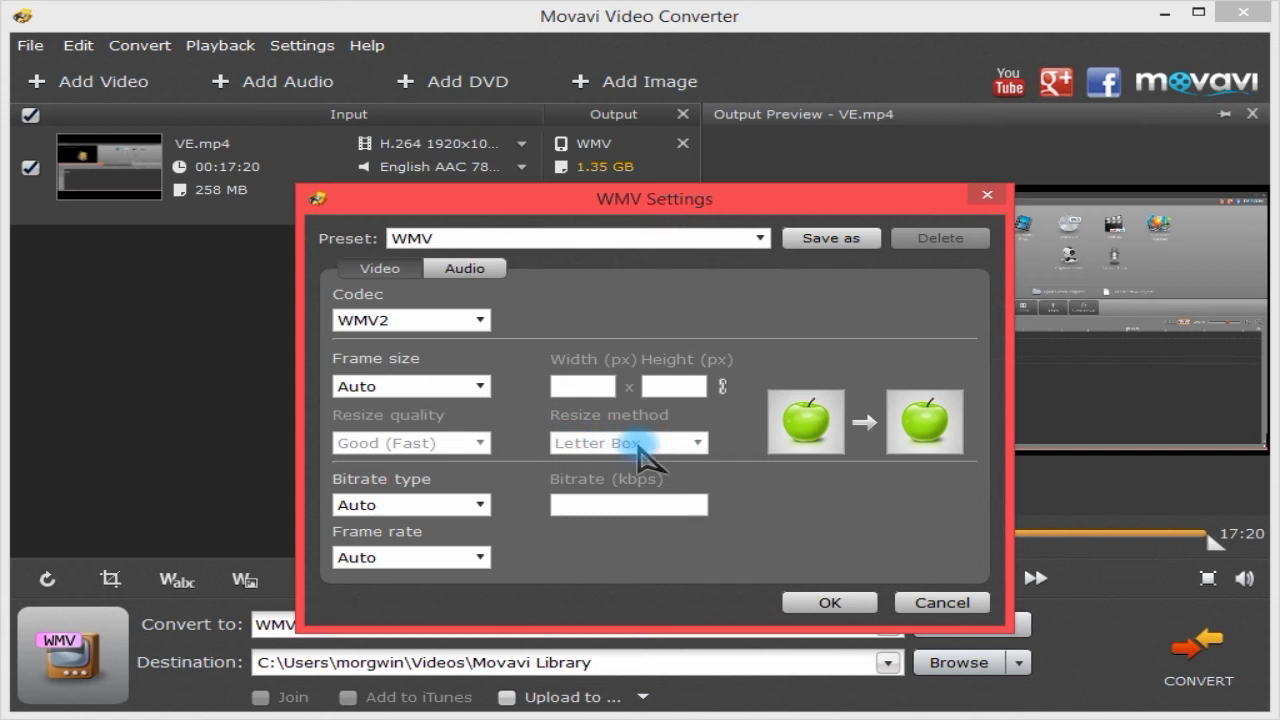
Step: Leave the video bitrate type and frame rate on Auto
click(436, 502)
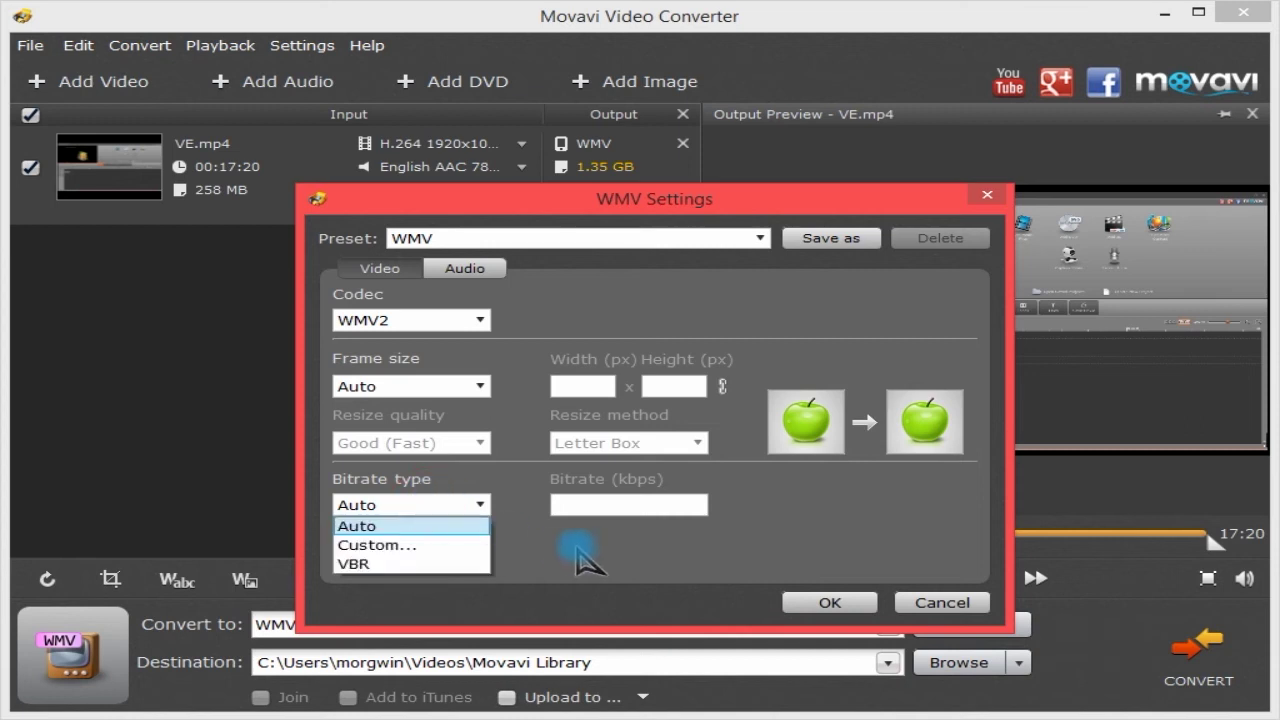
click(585, 555)
click(455, 560)
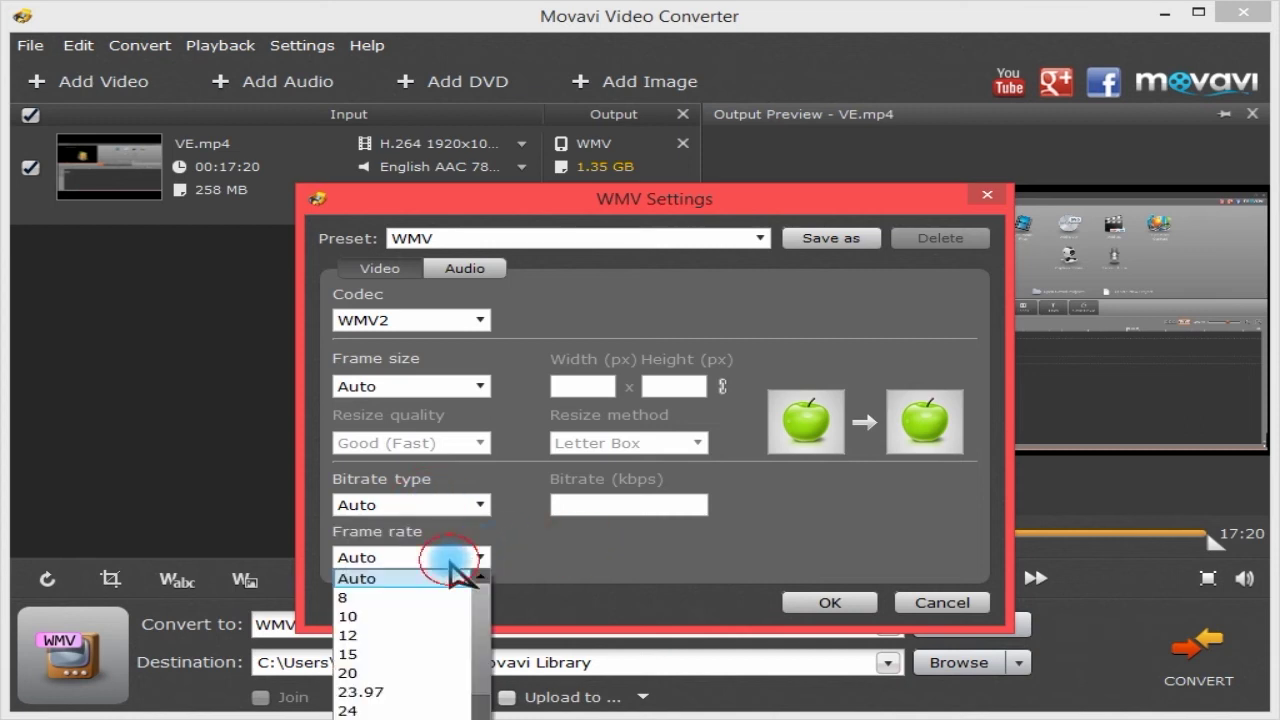
click(555, 572)
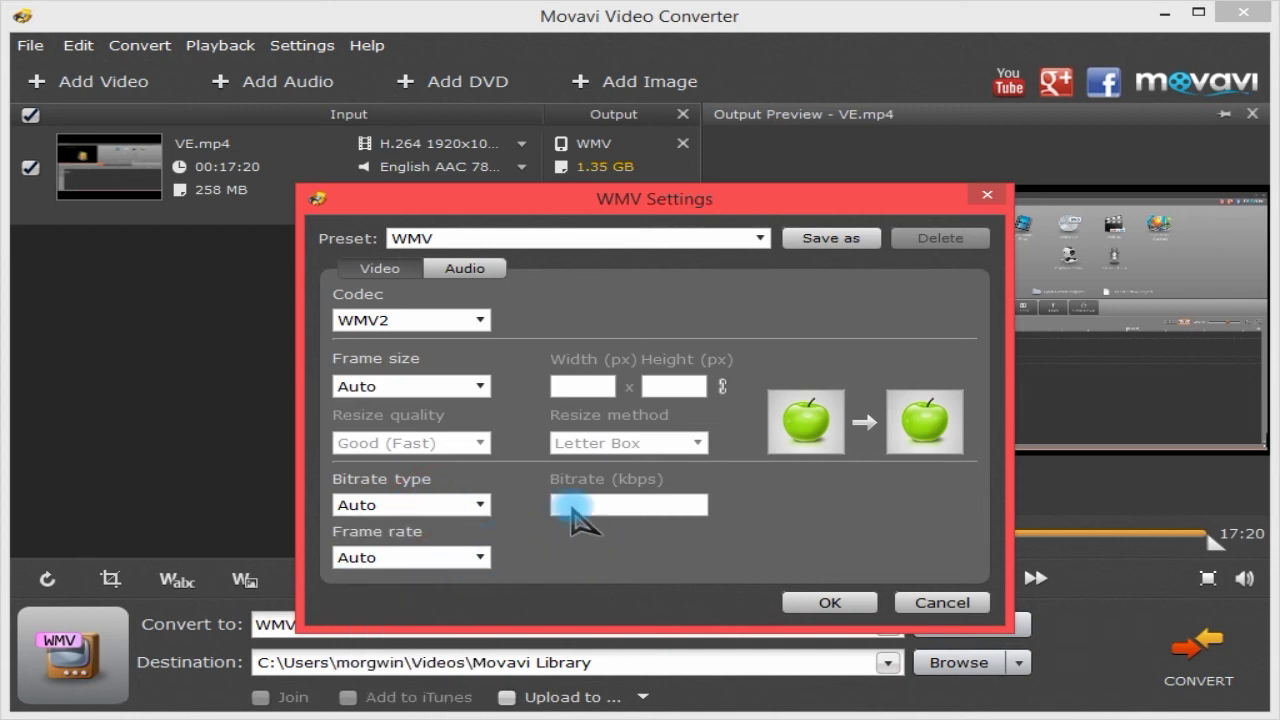
Step: Keep audio at WMAV2 codec with Auto bitrate type and sample rate, and confirm the settings
click(459, 270)
click(470, 320)
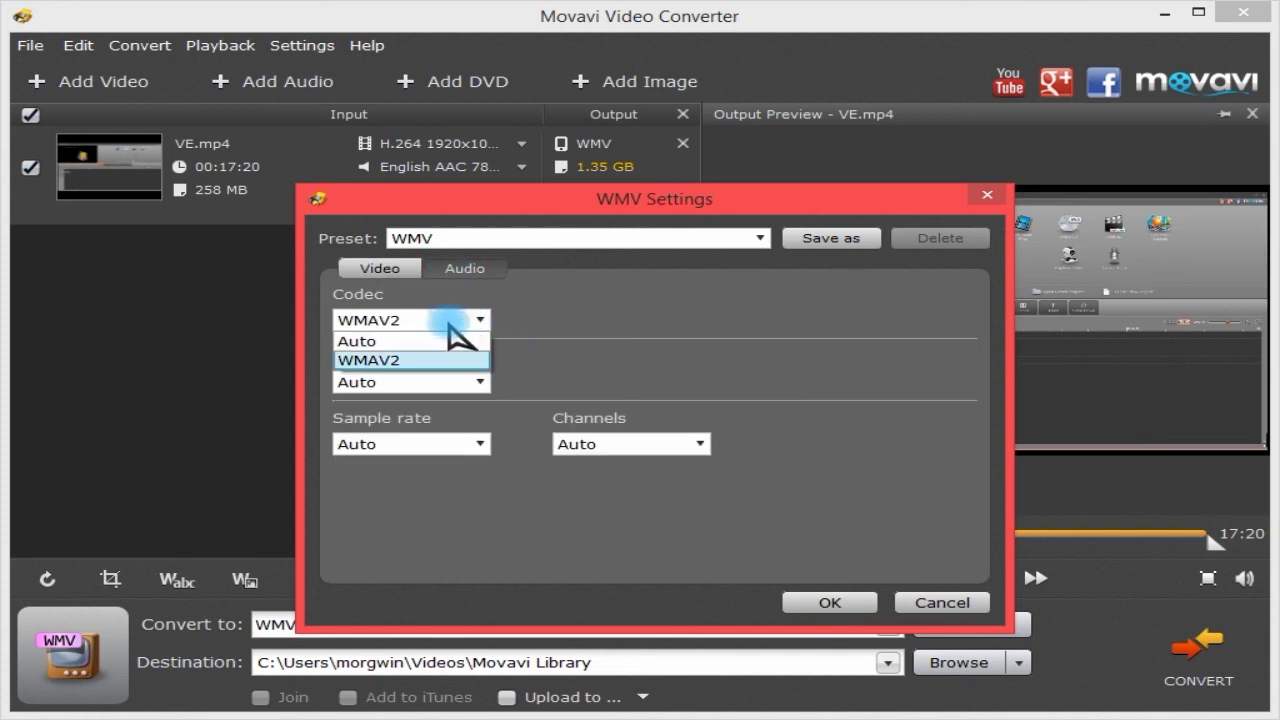
click(570, 335)
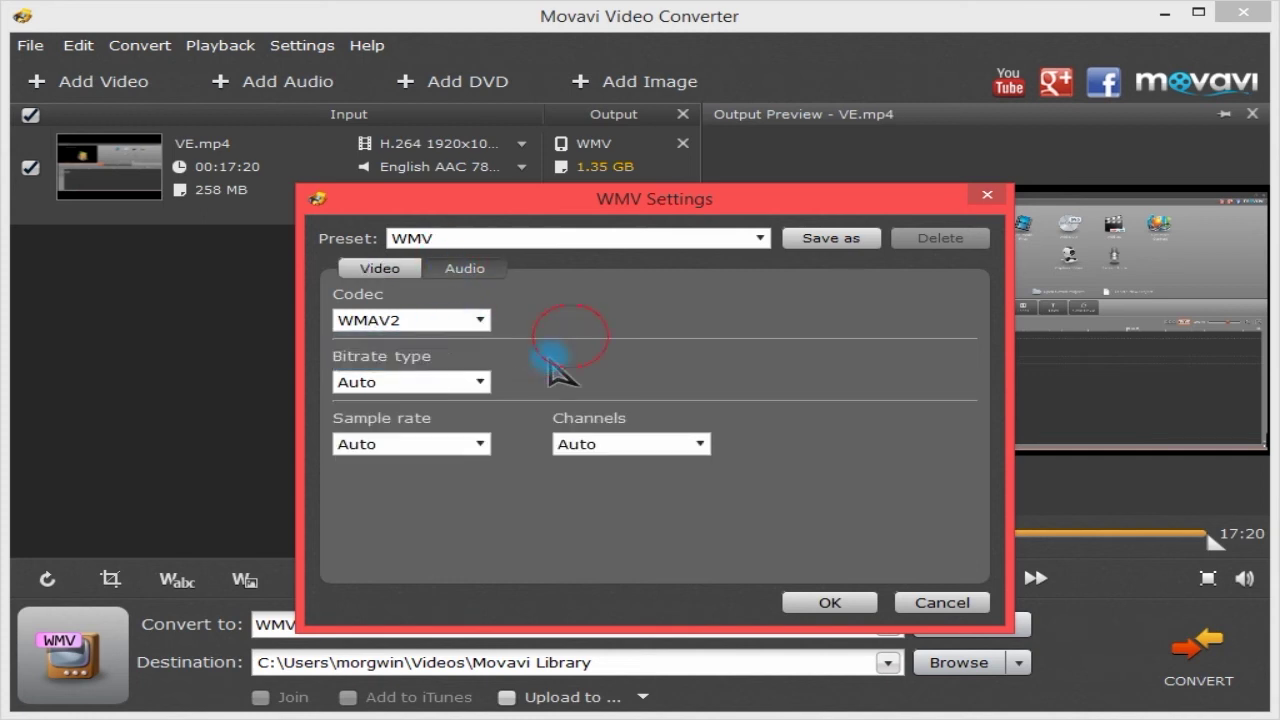
click(466, 384)
click(566, 365)
click(446, 445)
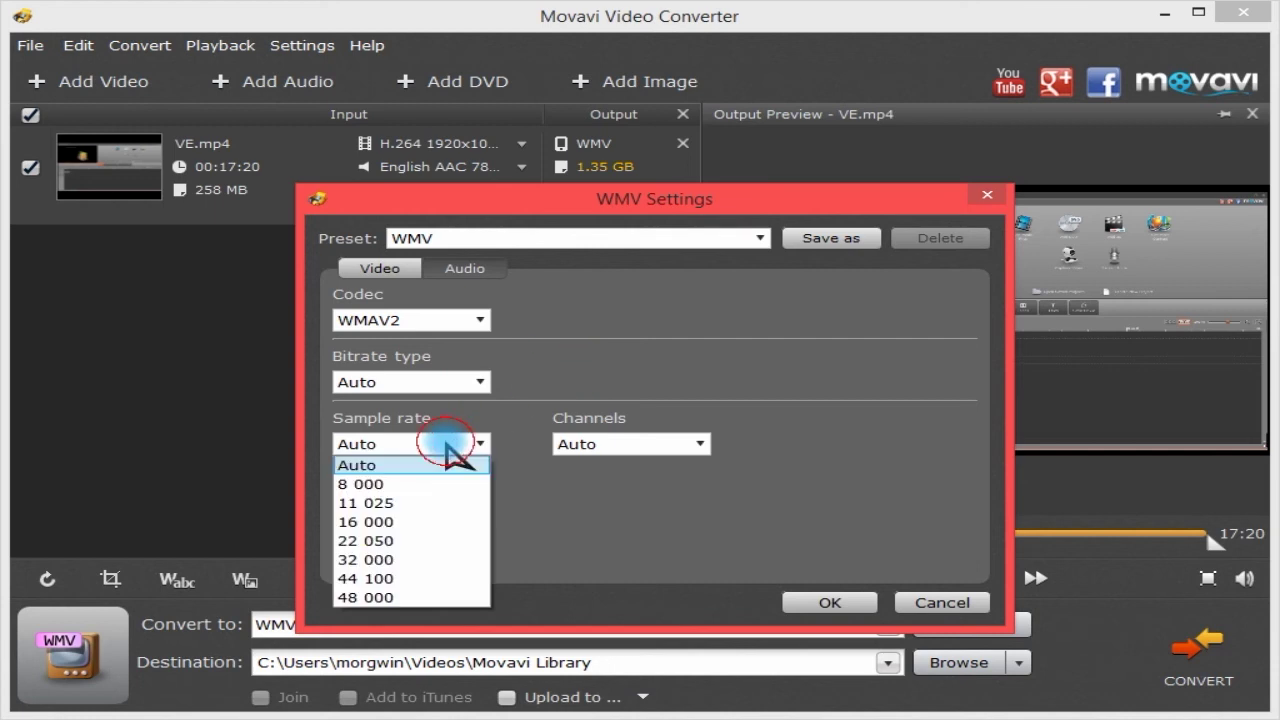
click(571, 368)
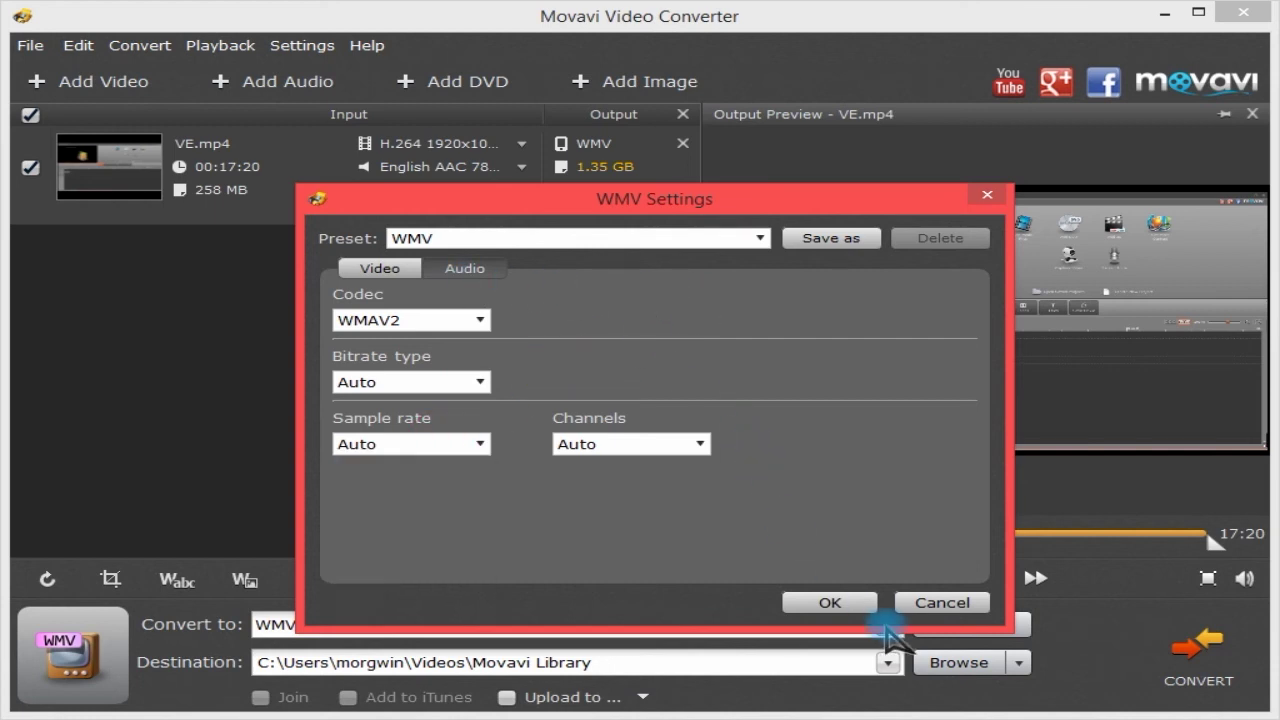
click(818, 601)
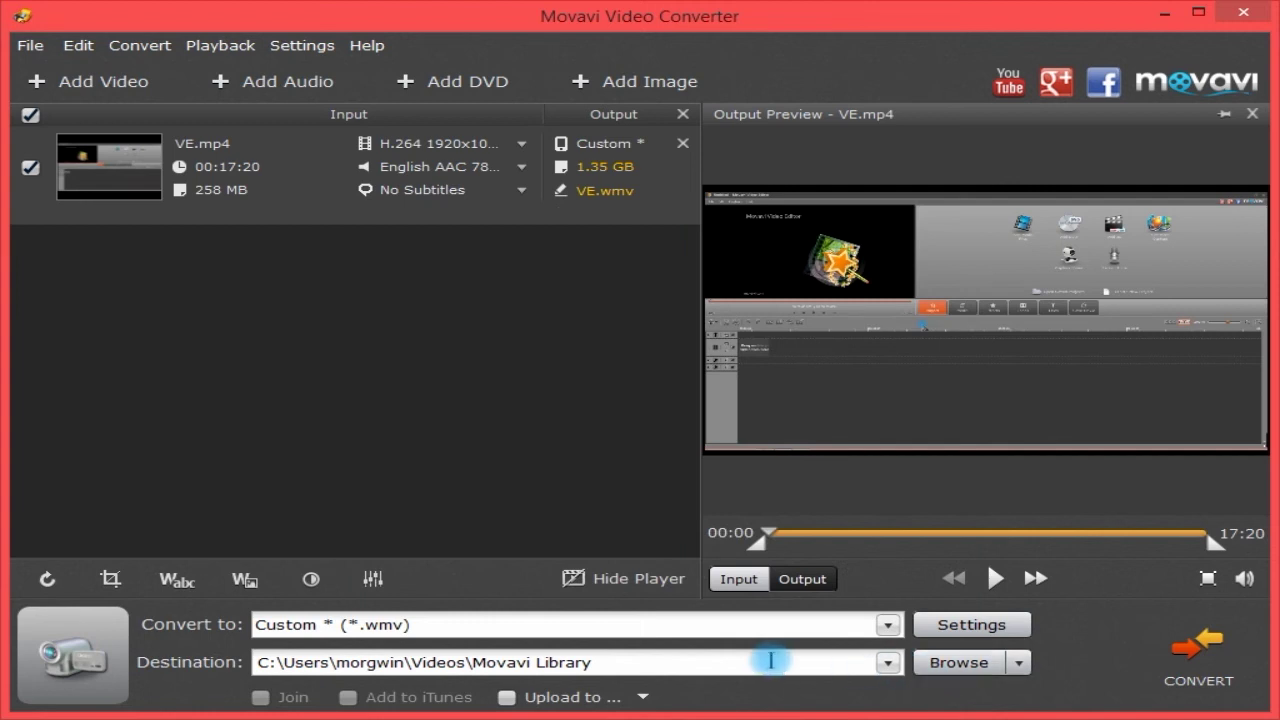
click(47, 579)
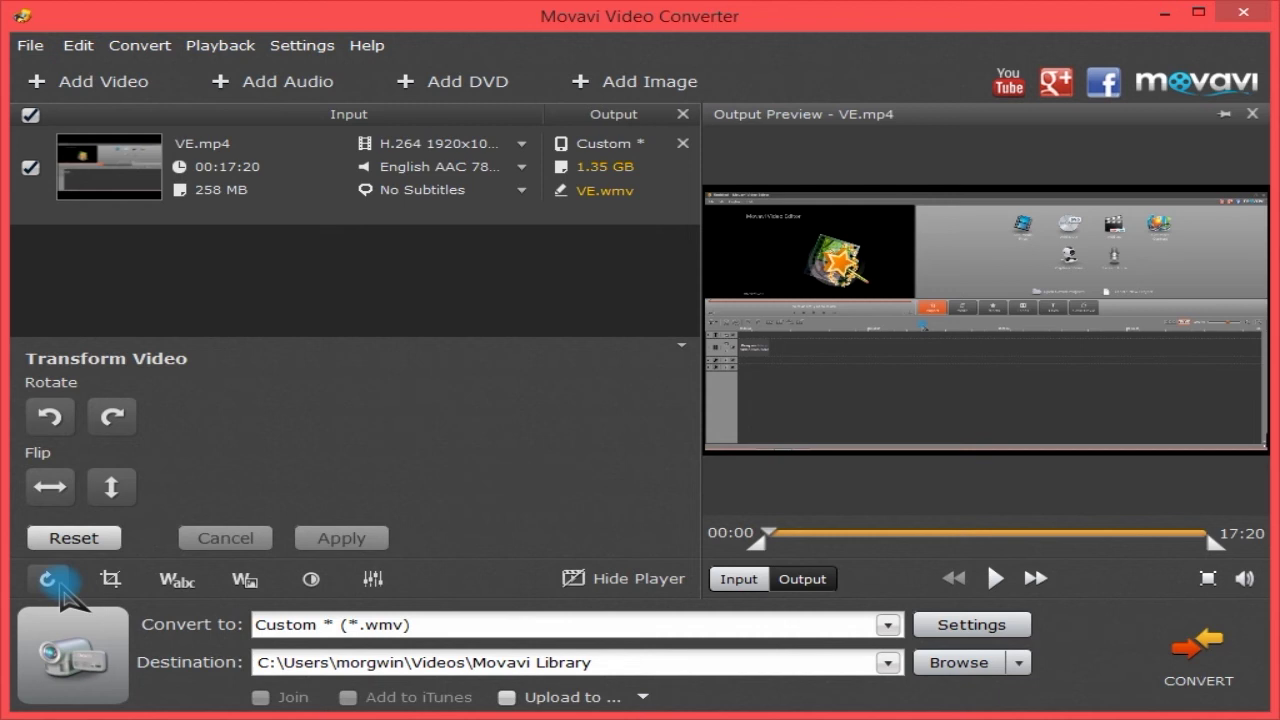
click(112, 416)
click(114, 417)
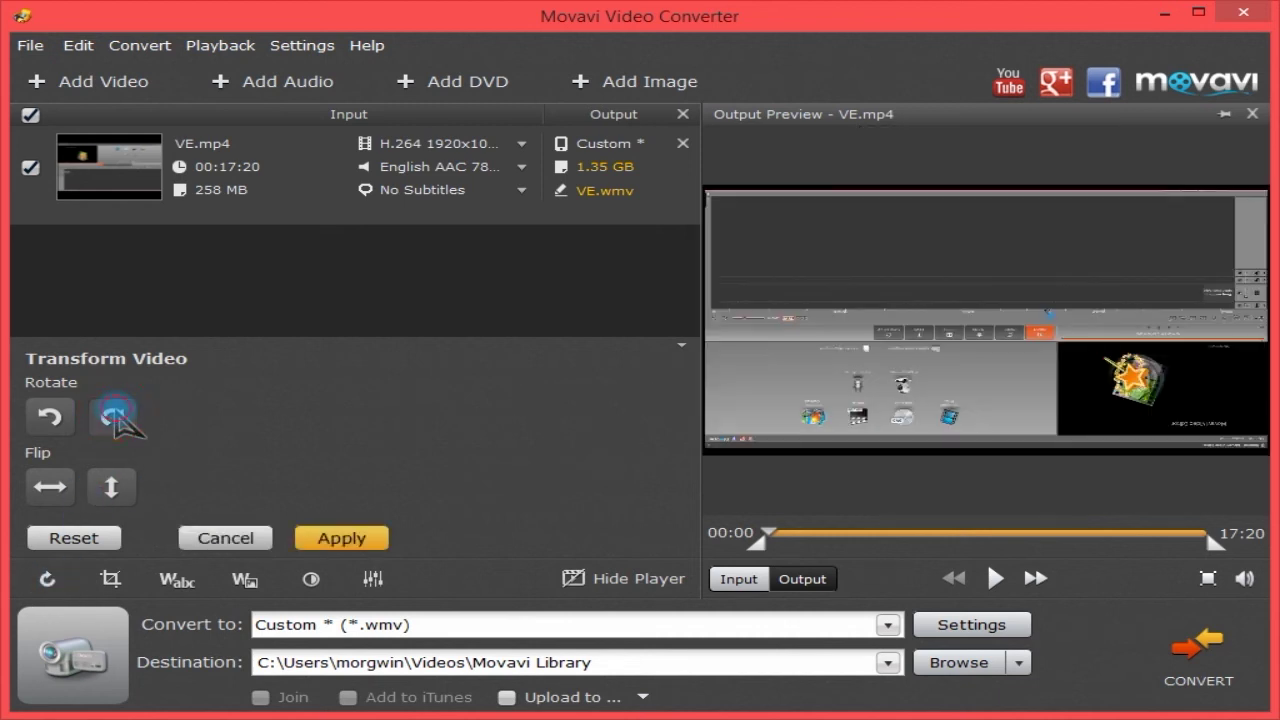
click(114, 417)
click(114, 417)
click(112, 486)
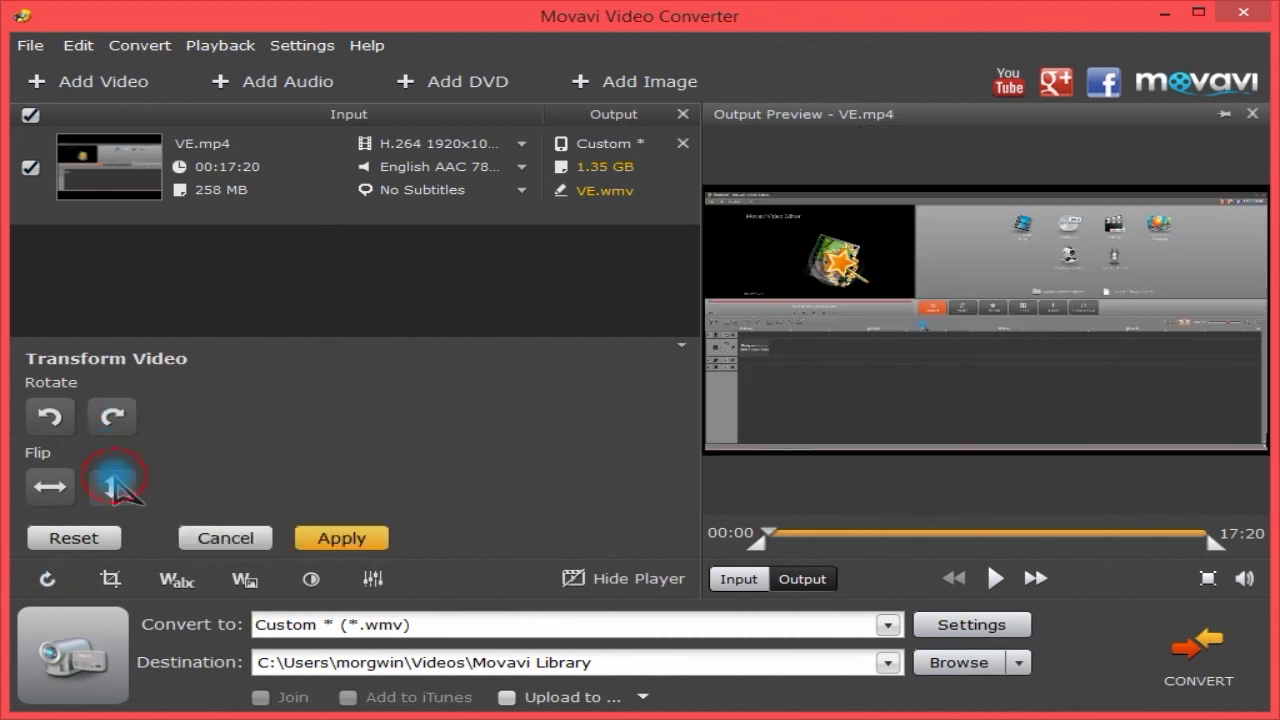
click(112, 486)
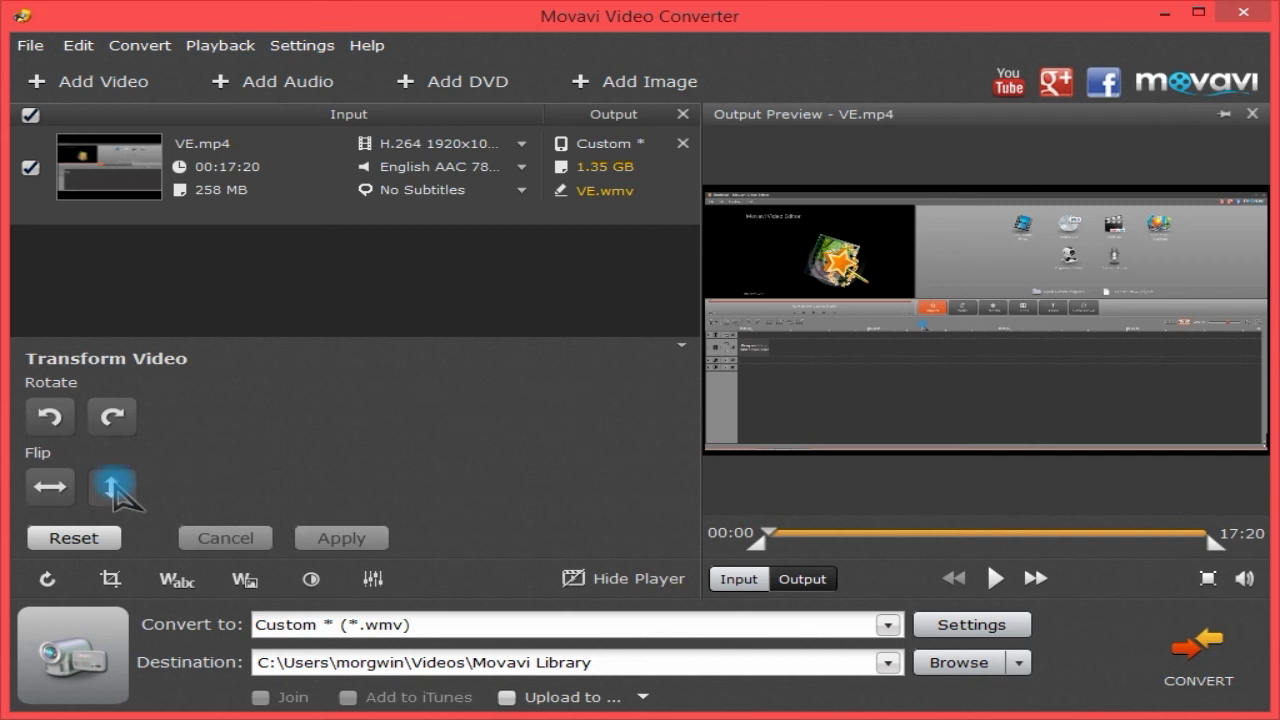
click(102, 535)
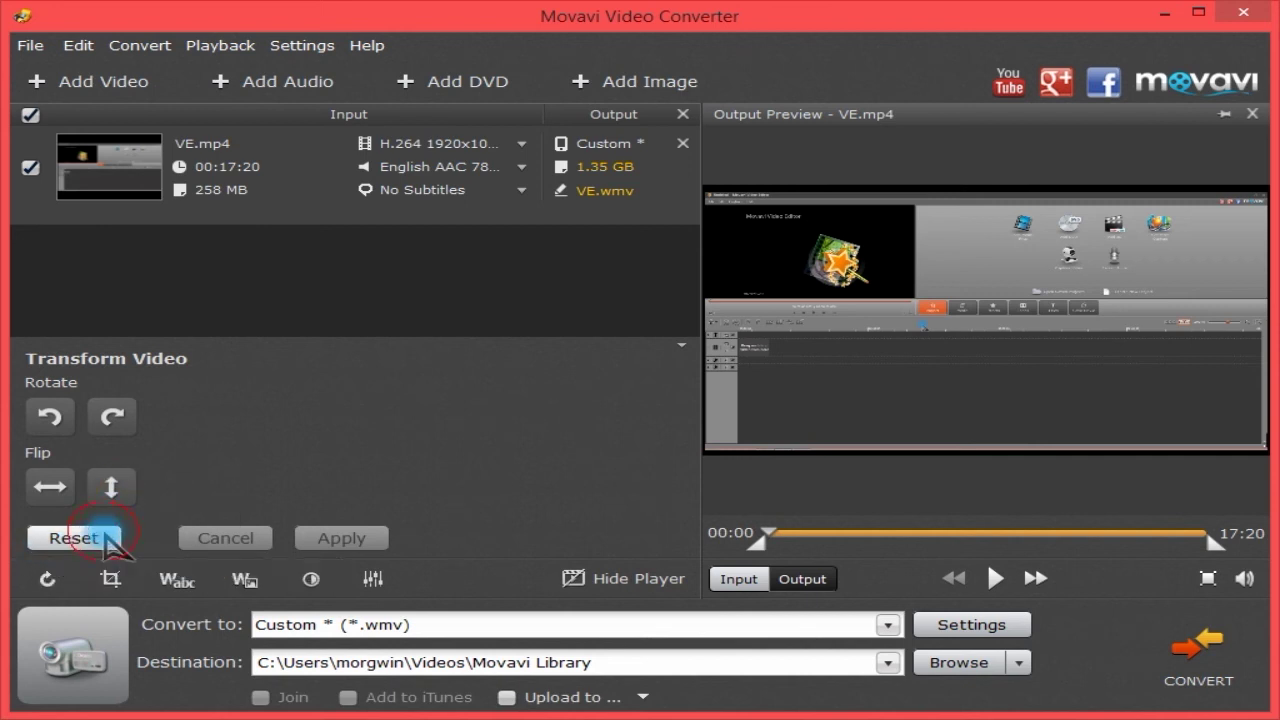
click(47, 578)
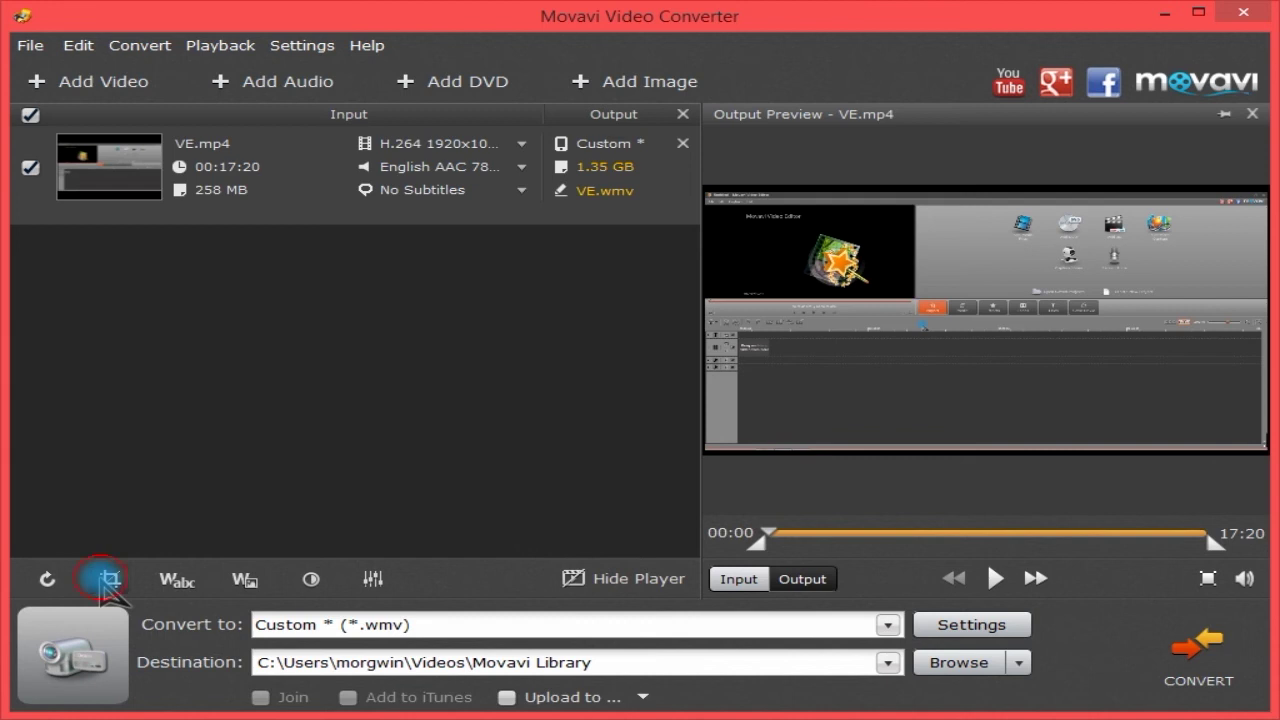
Step: Show the crop options for VE.mp4, keeping the Original aspect ratio
click(105, 579)
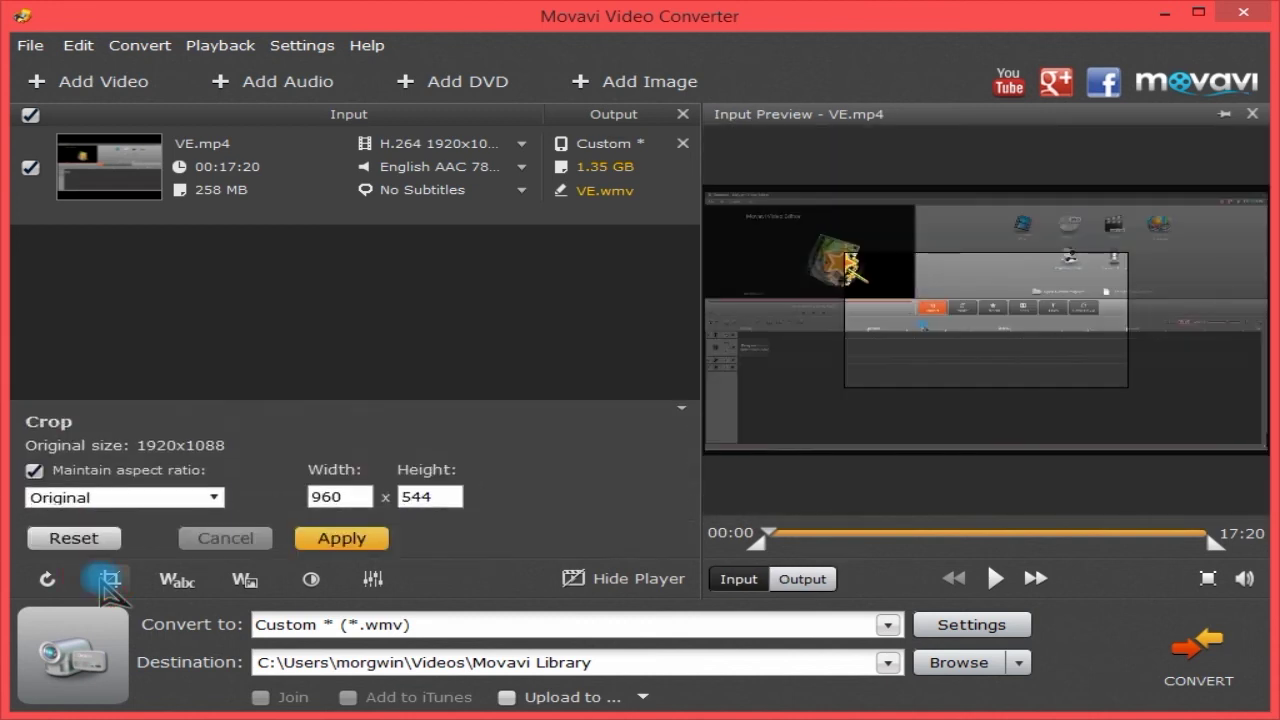
click(140, 494)
click(145, 510)
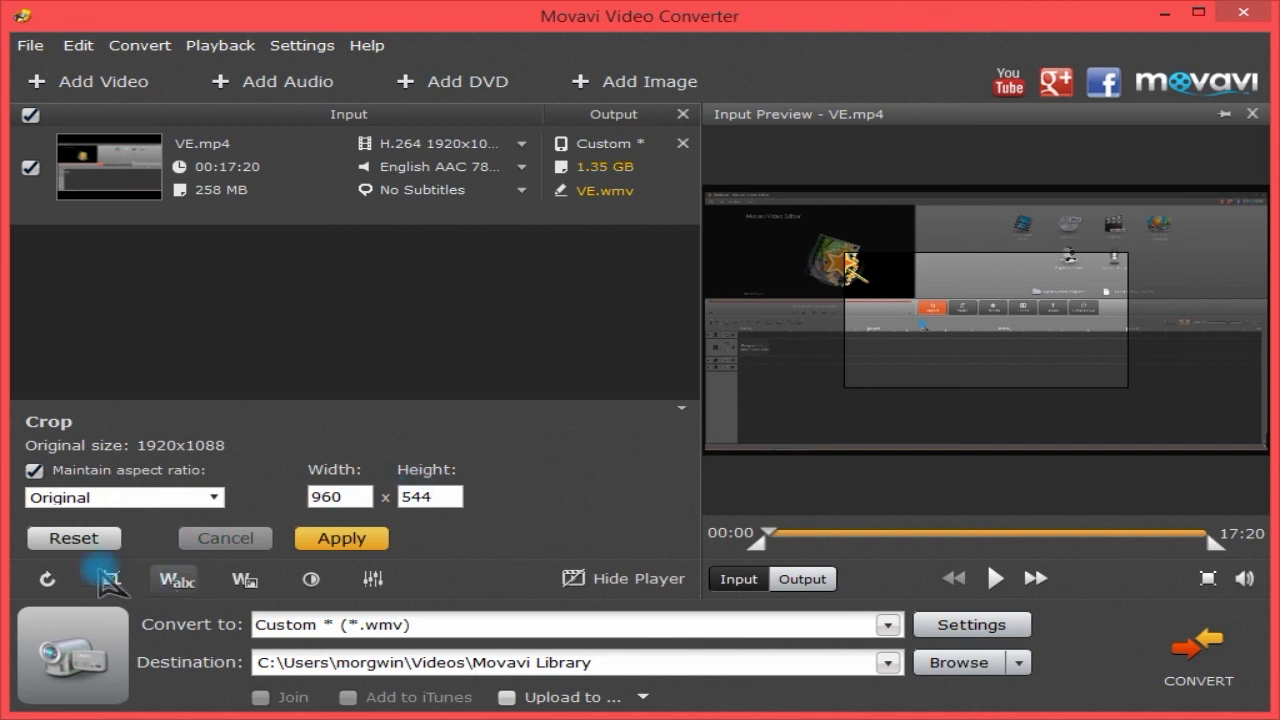
Step: Look through Text Watermark and Image Watermark, ending on Video Adjustments
click(176, 580)
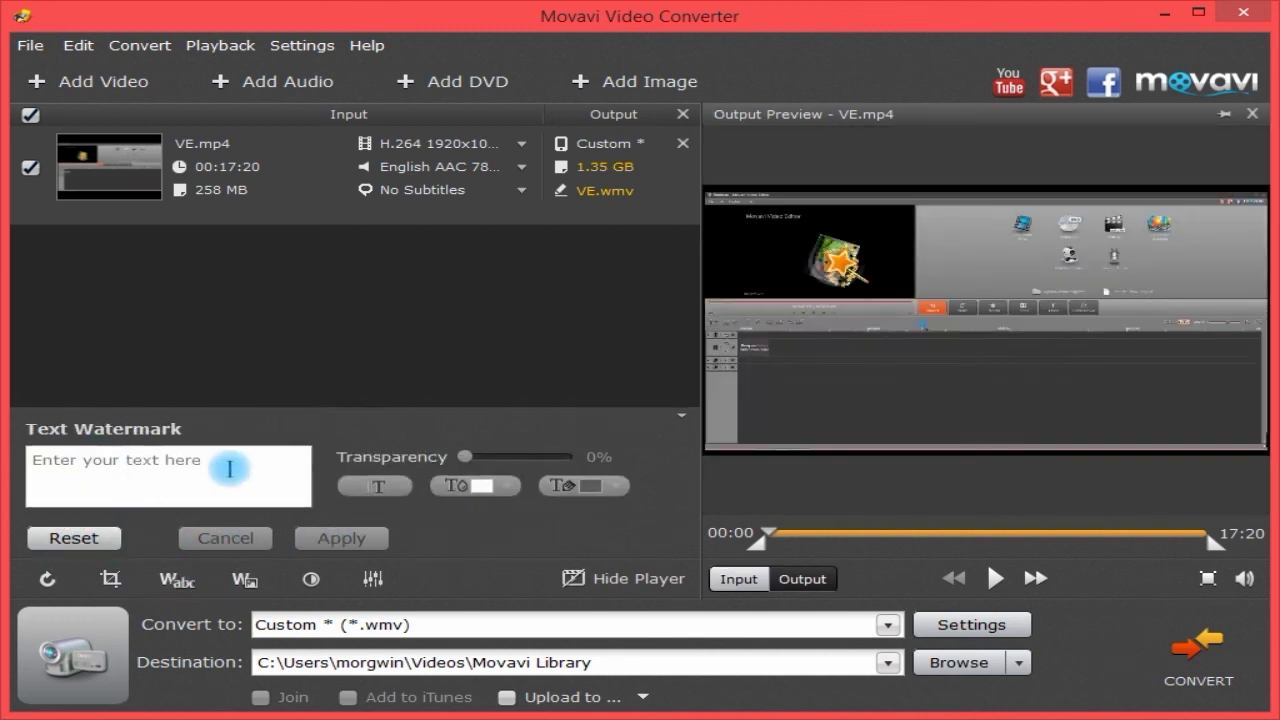
click(245, 579)
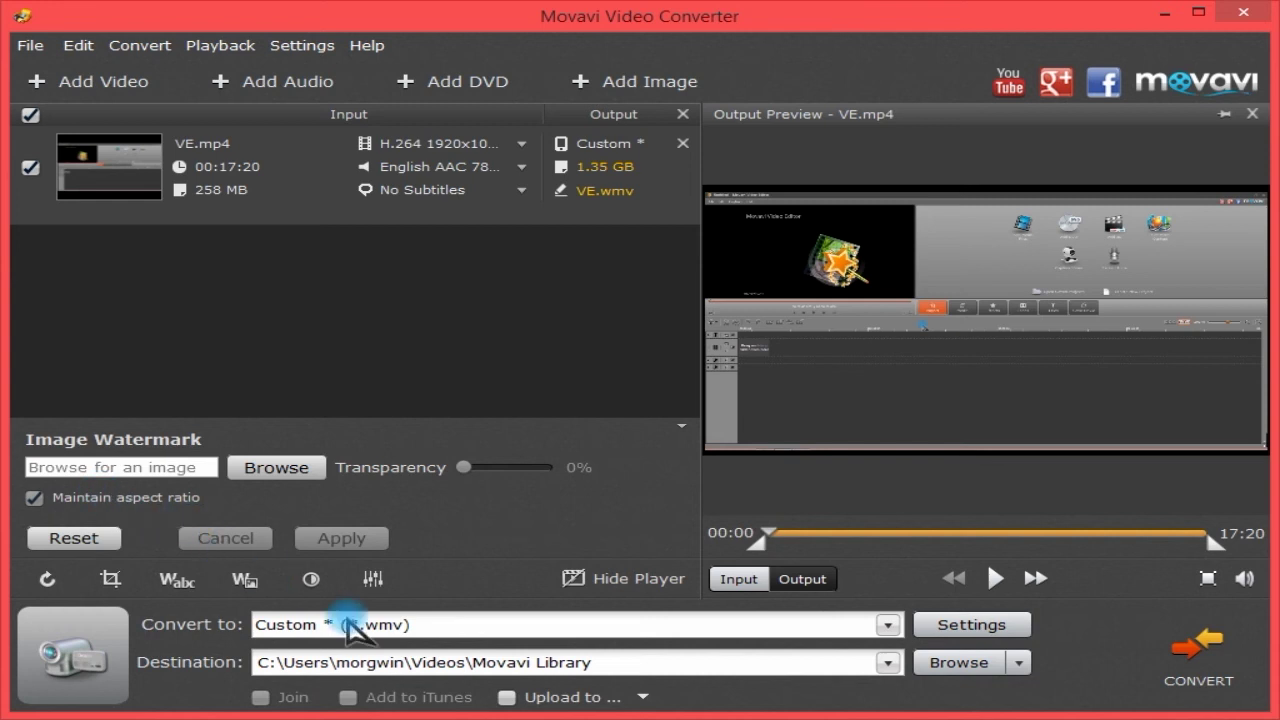
click(311, 580)
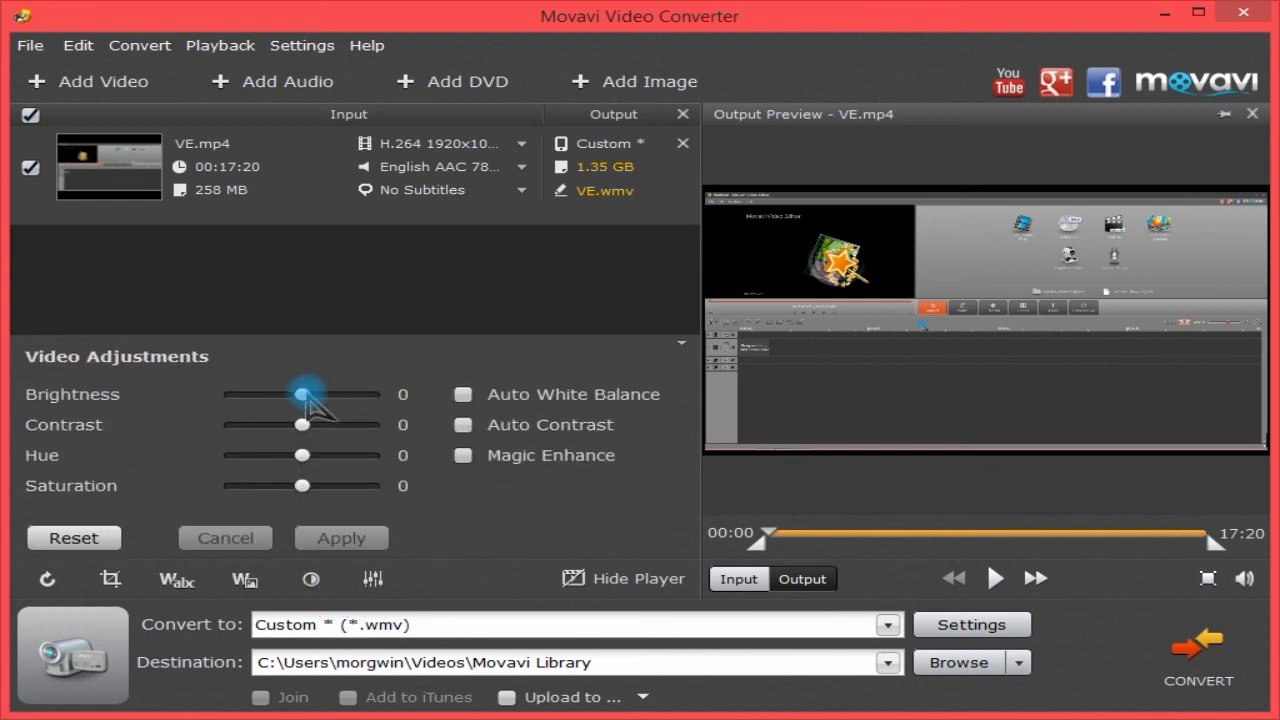
Step: Enable Auto White Balance, Auto Contrast and Magic Enhance on VE.mp4 and apply them
click(463, 395)
click(463, 425)
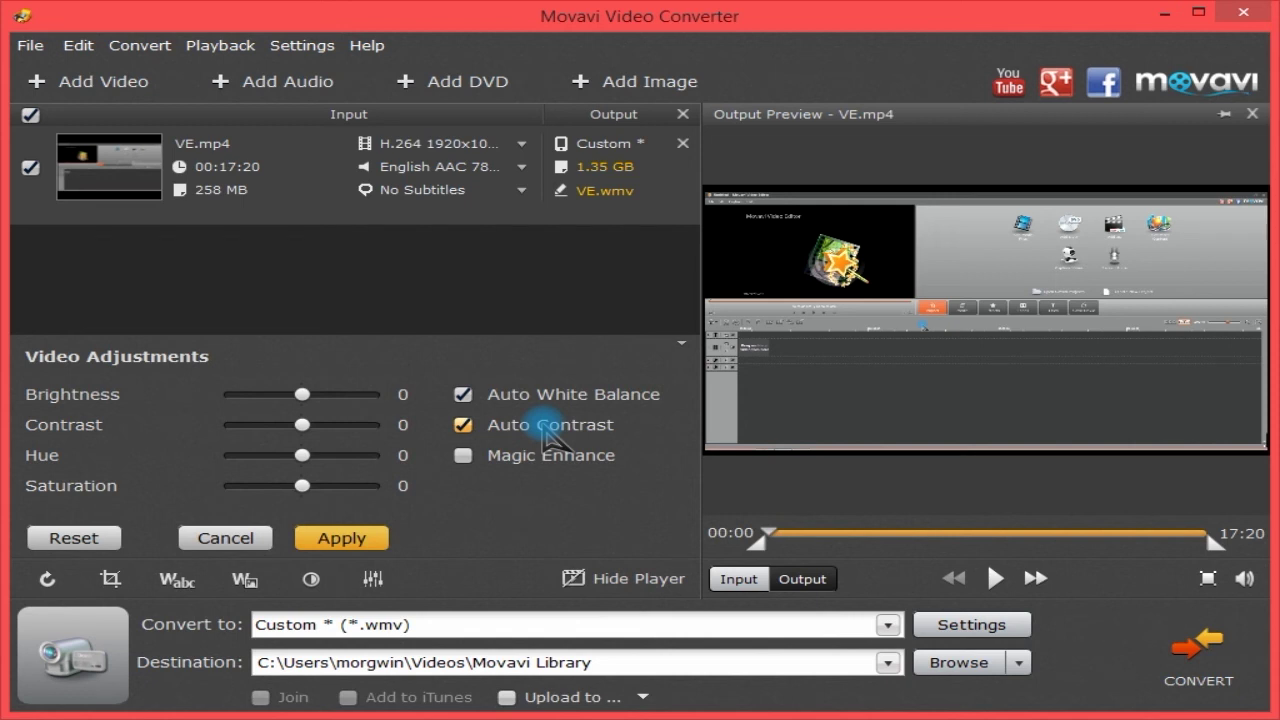
click(523, 456)
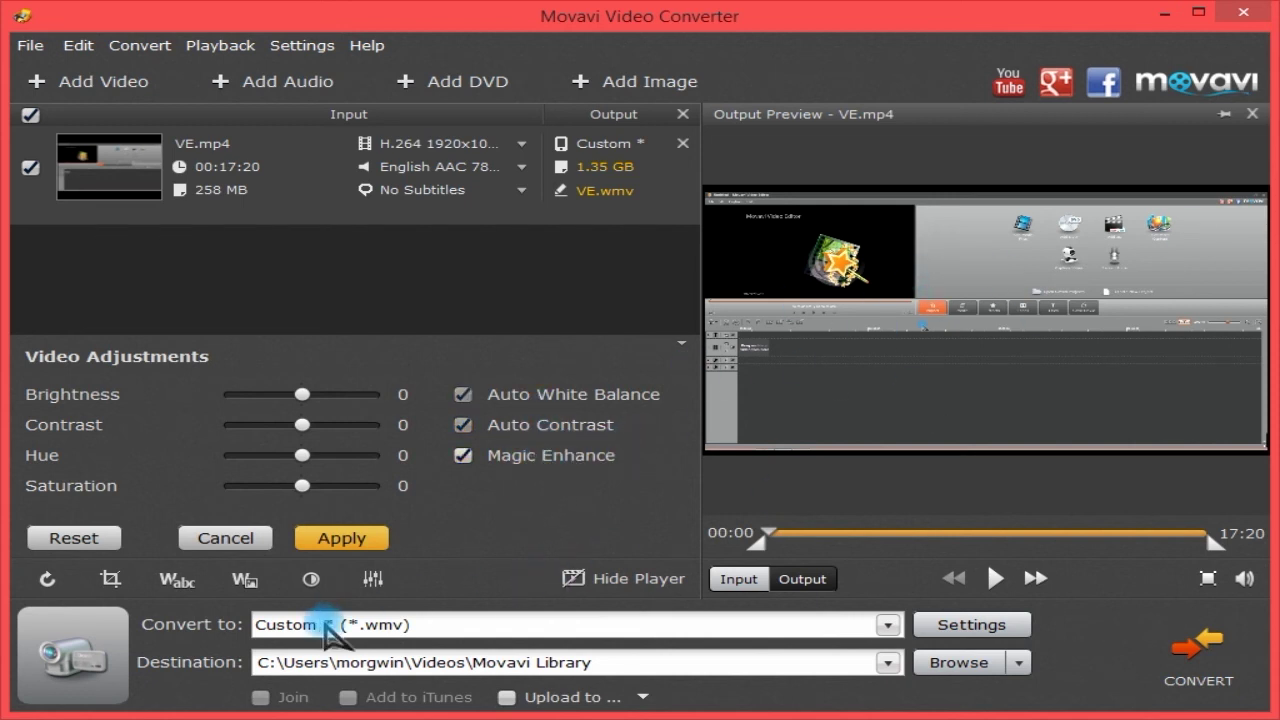
click(340, 537)
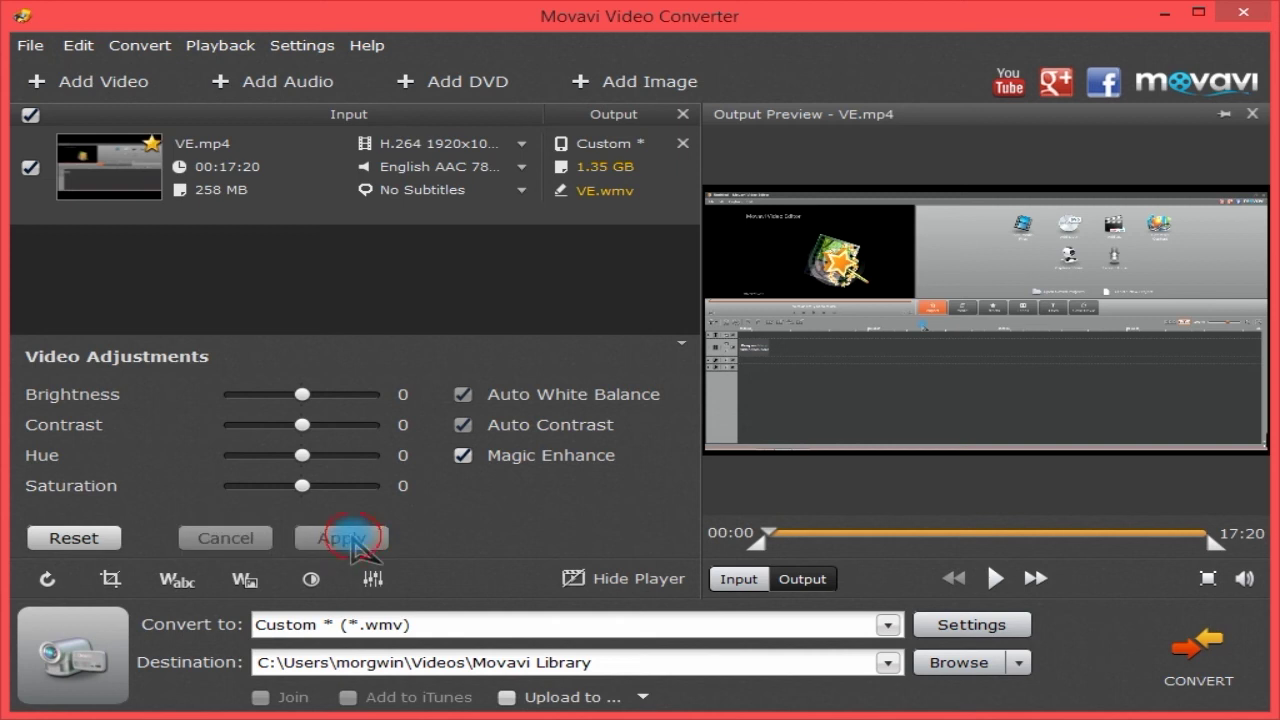
click(684, 343)
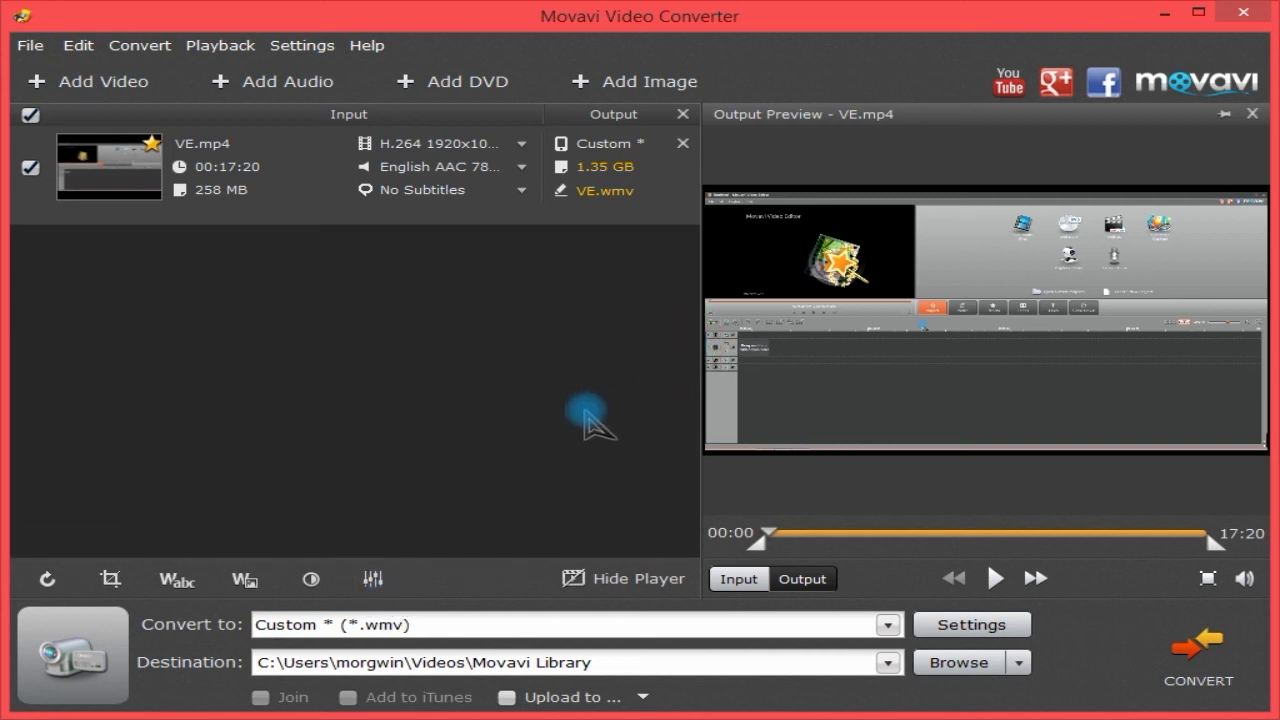
click(373, 578)
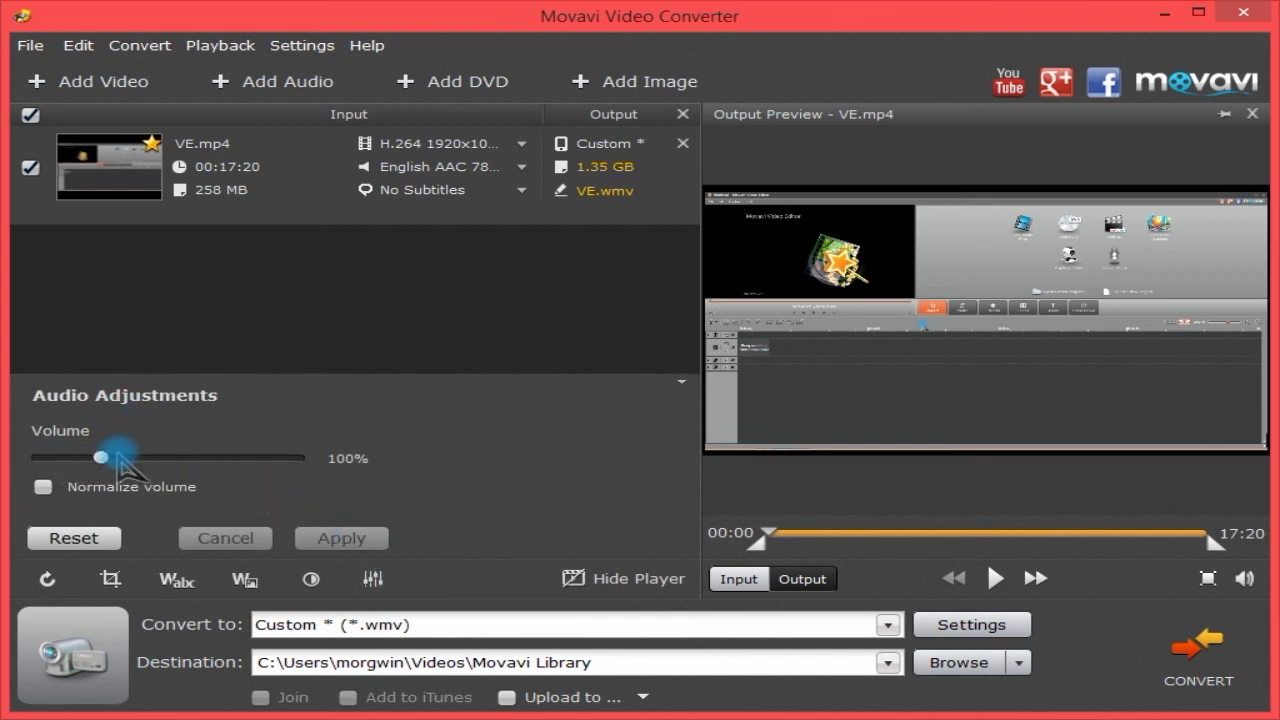
click(55, 487)
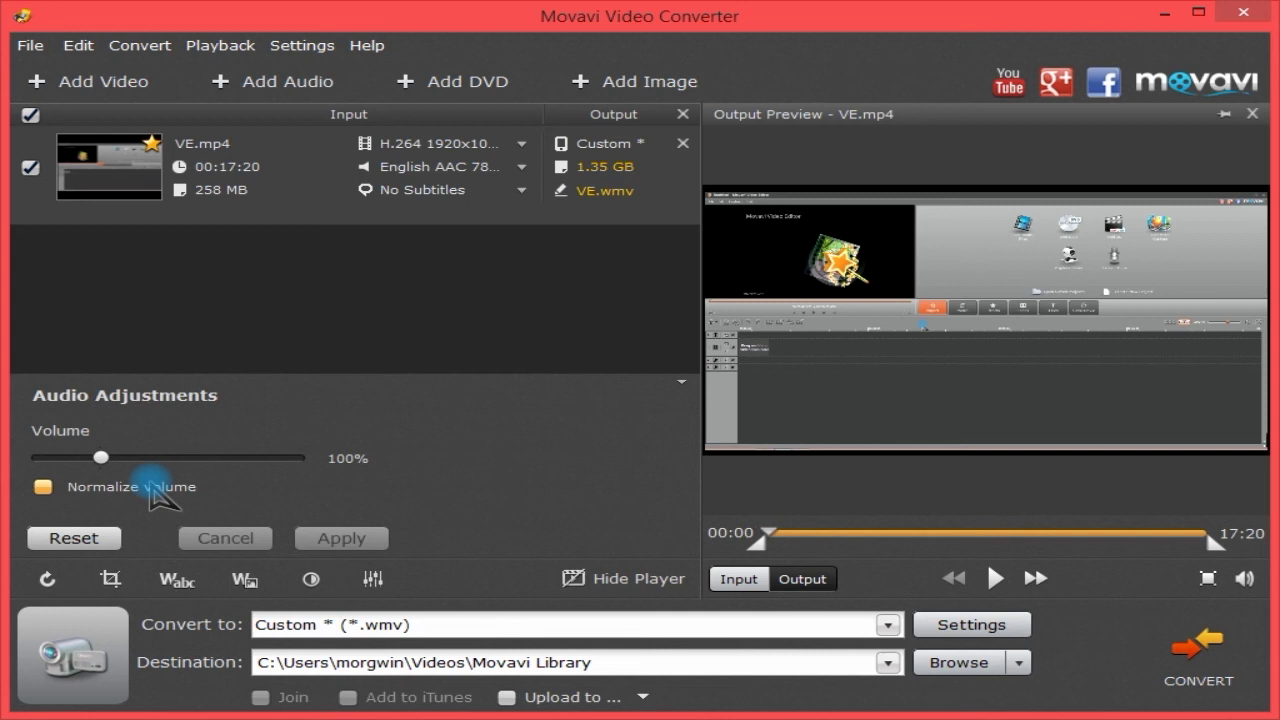
click(150, 487)
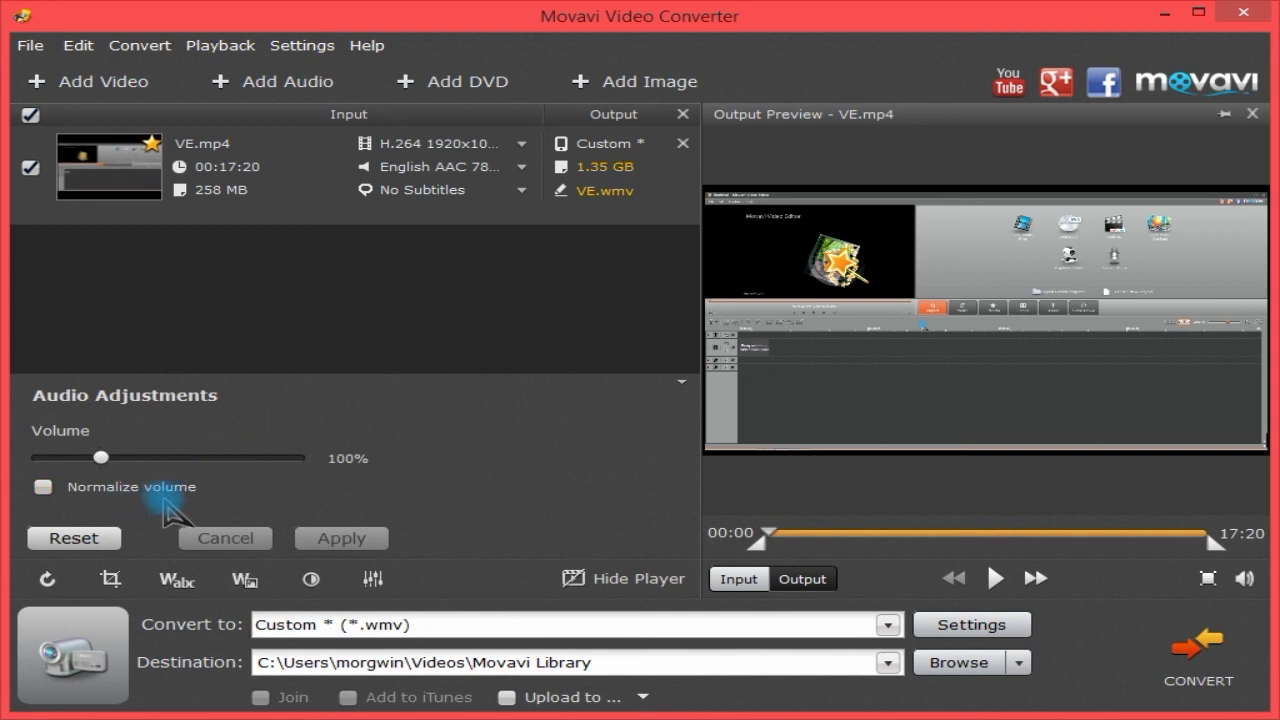
click(681, 382)
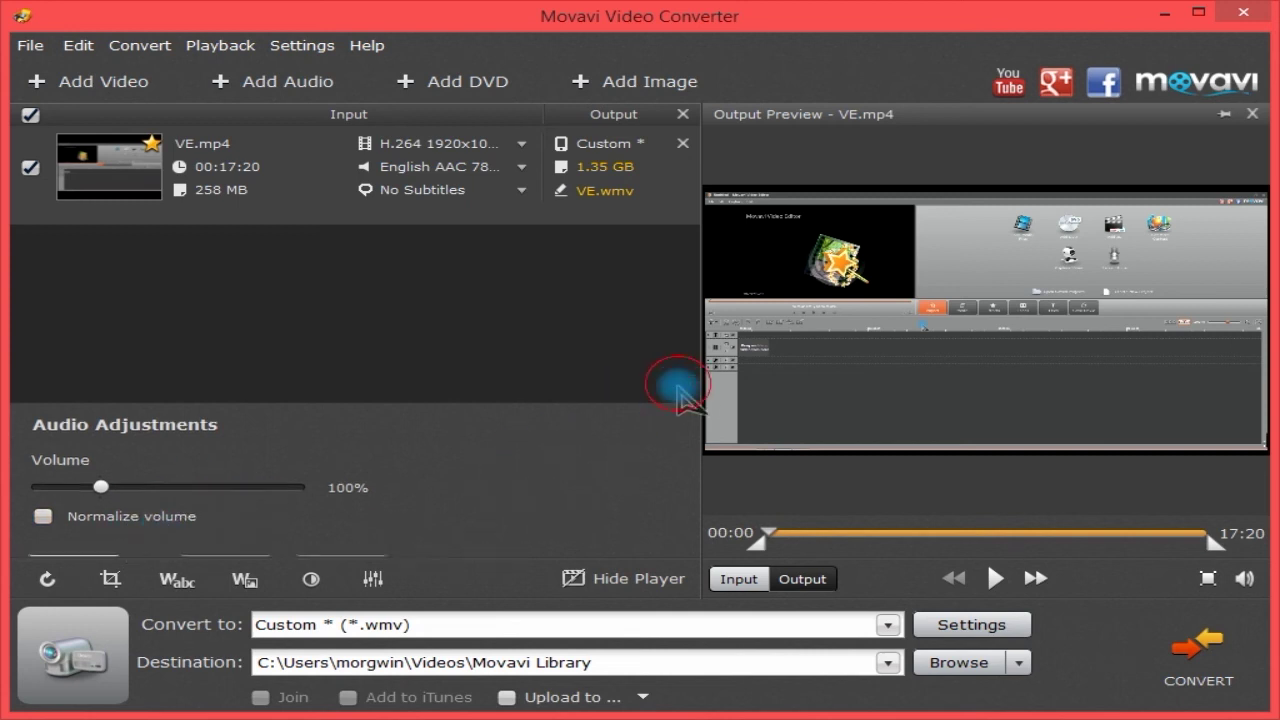
click(640, 565)
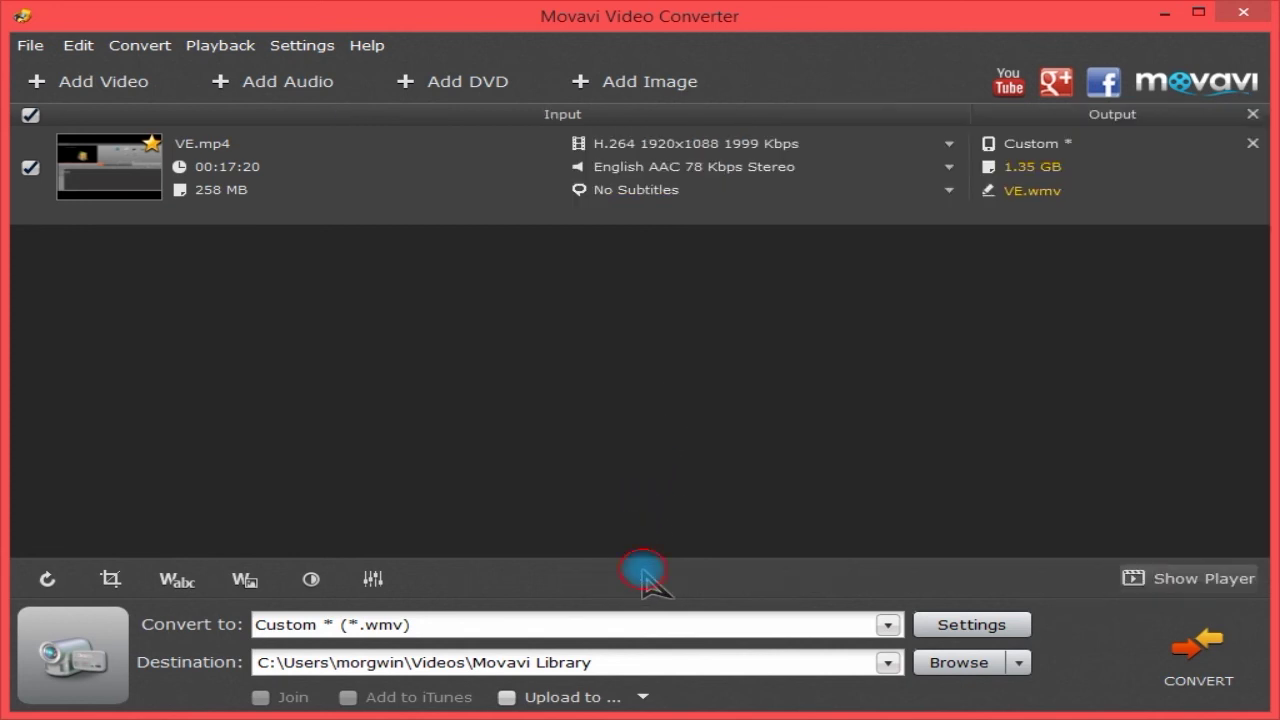
click(1178, 585)
click(738, 580)
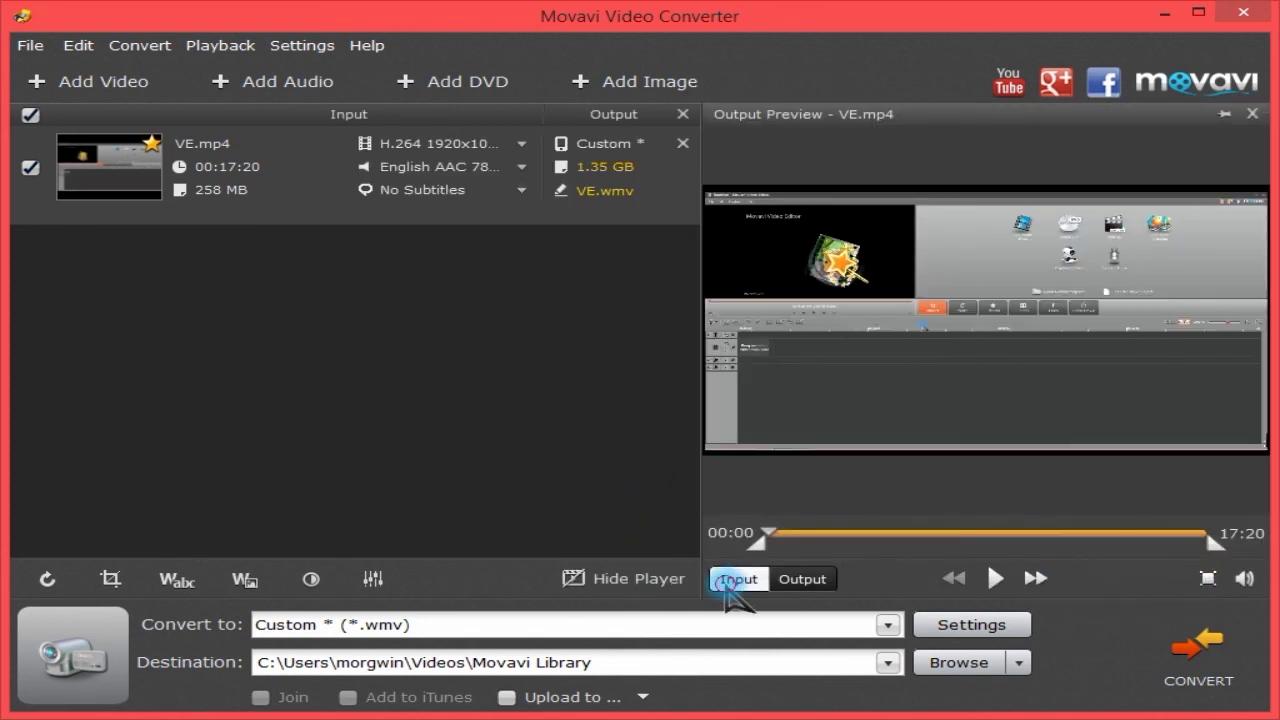
click(810, 582)
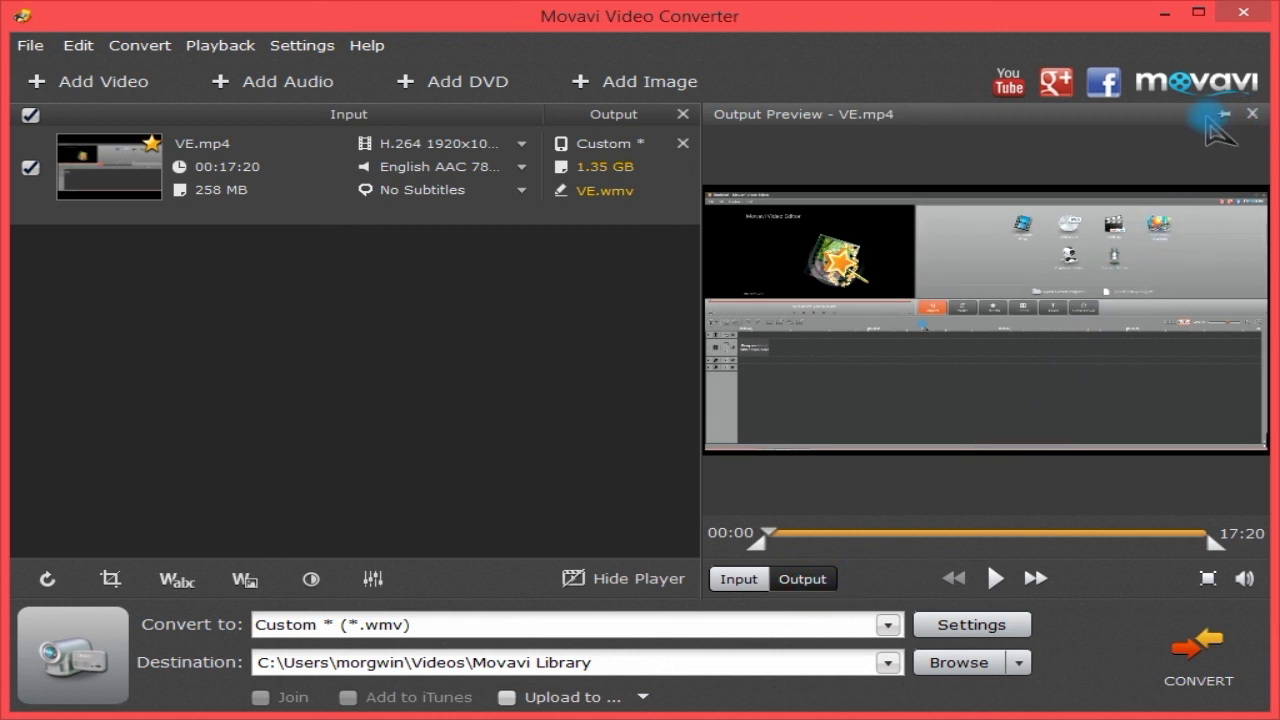
click(1224, 114)
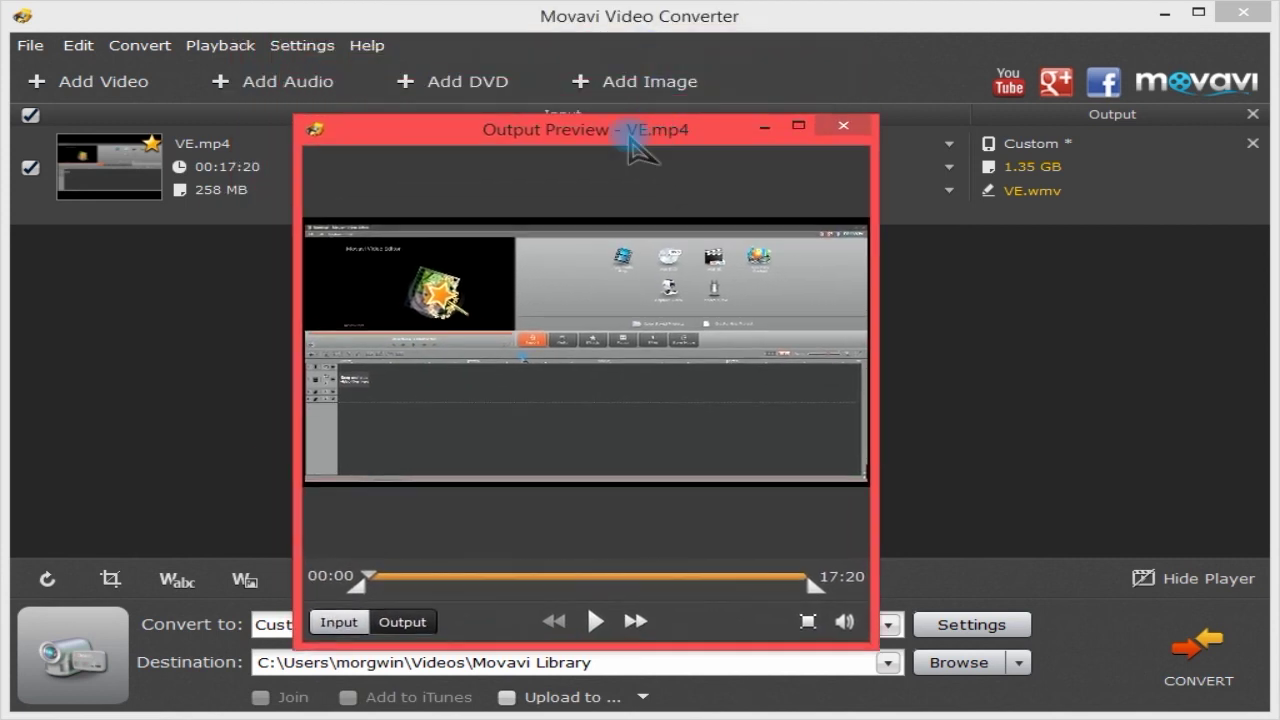
drag(632, 140, 1183, 120)
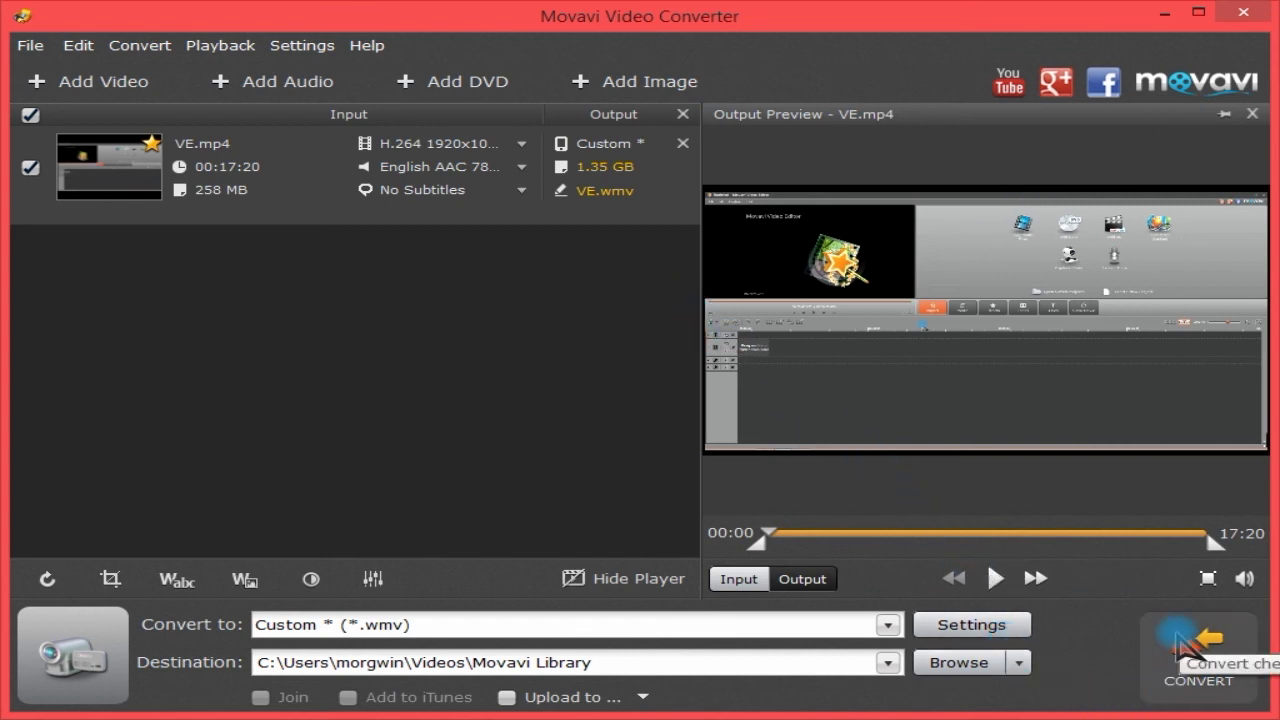
Step: Start the WMV conversion of VE.mp4, then cancel it at about 16%
click(1190, 645)
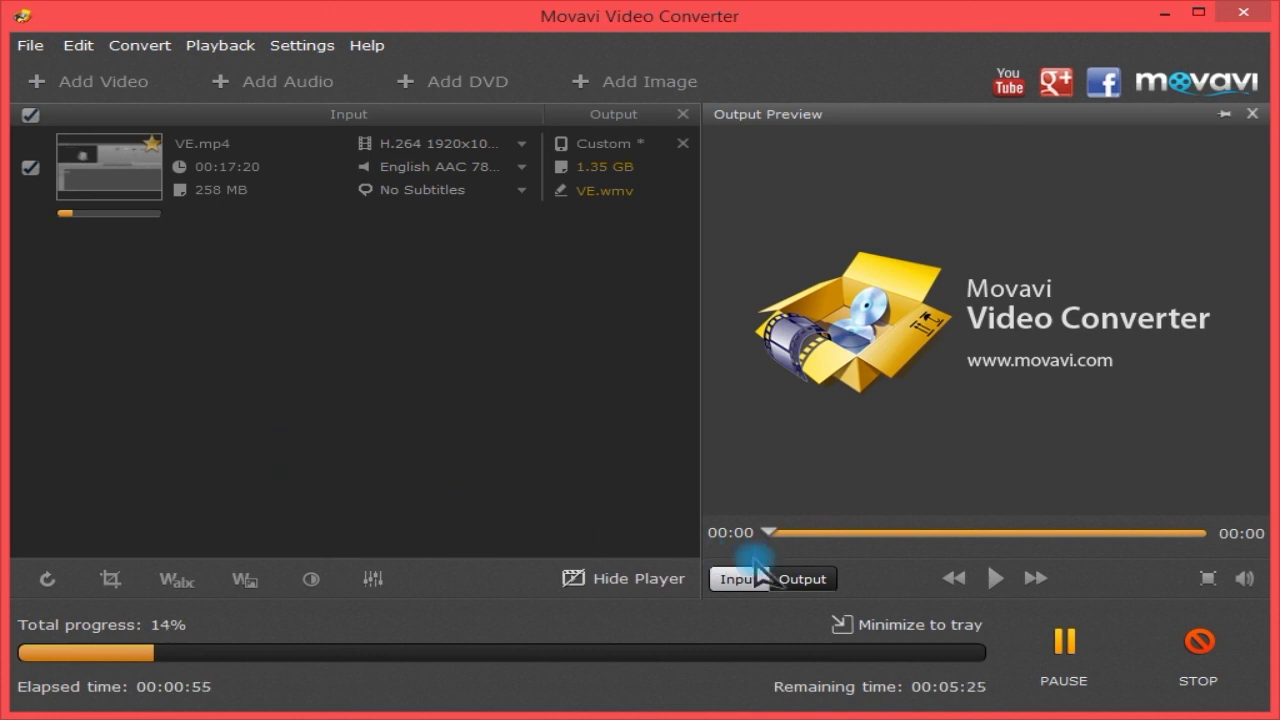
click(1140, 630)
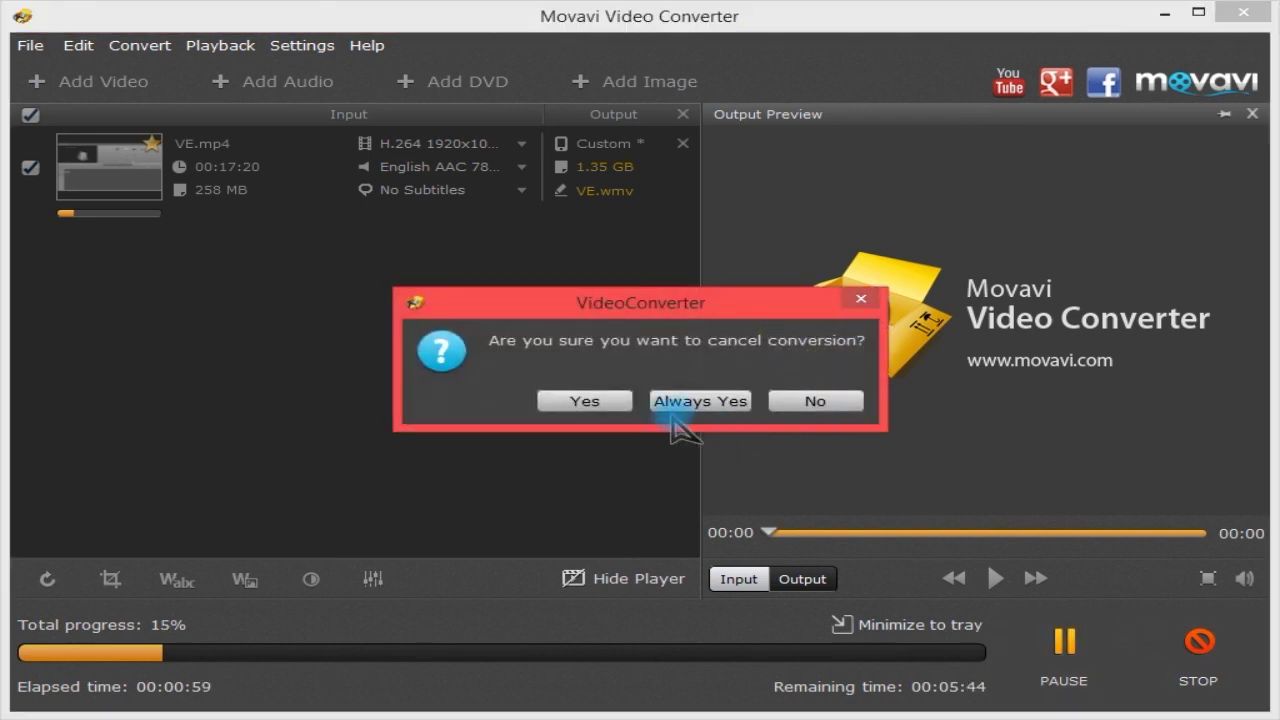
click(790, 401)
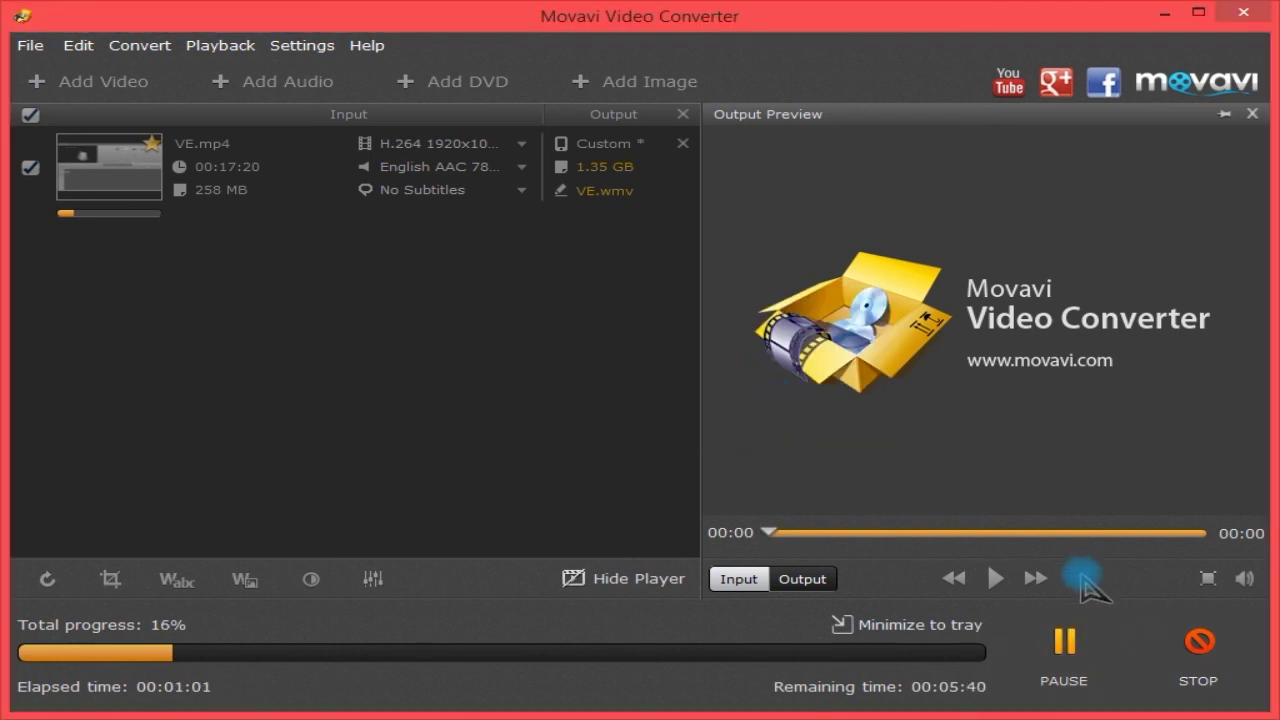
click(1195, 645)
click(590, 403)
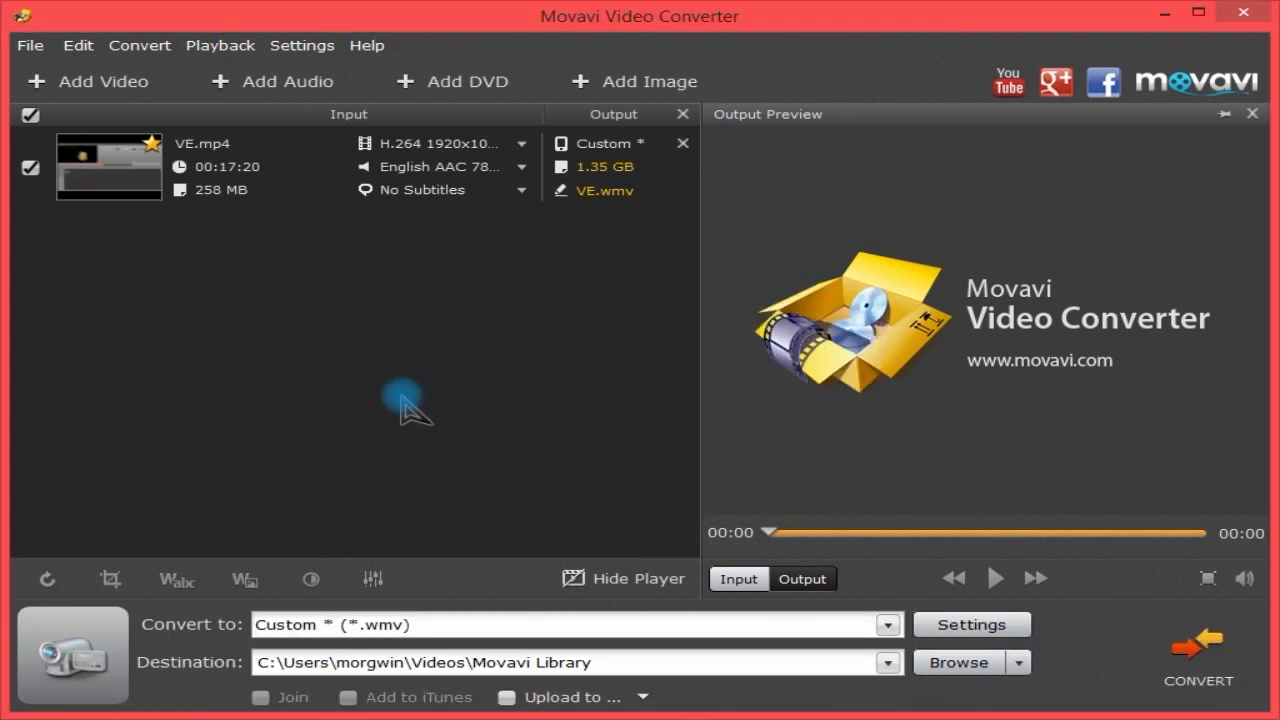